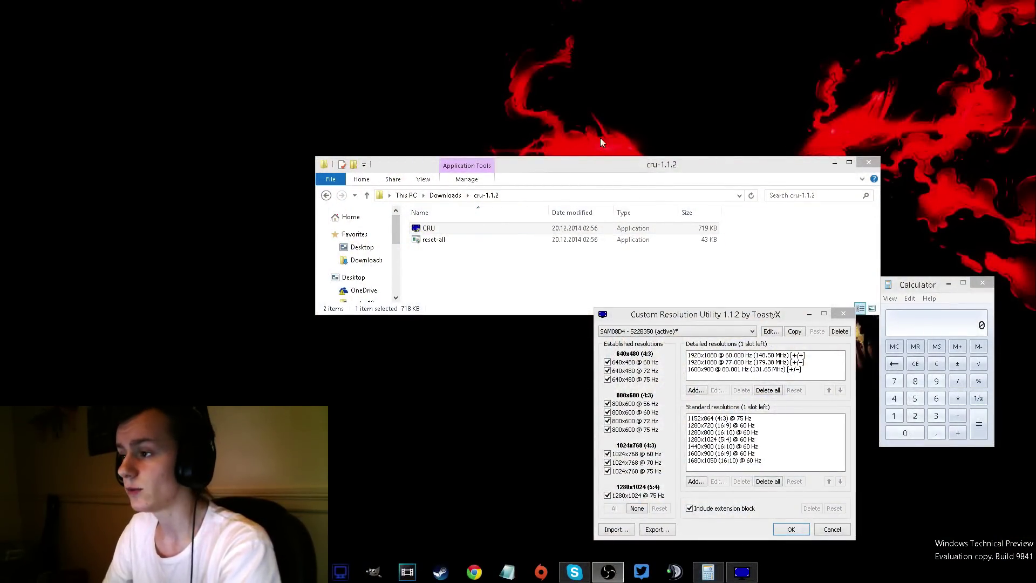
# Step: Raise the Explorer window, select CRU, and place Calculator beside the CRU dialog
pyautogui.moveTo(562, 163); pyautogui.dragTo(468, 126)
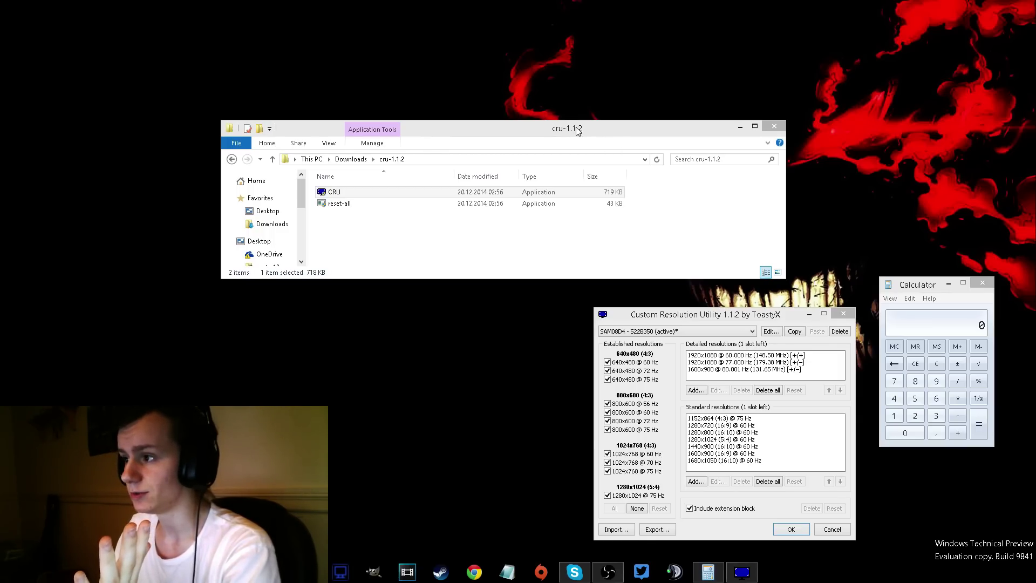
pyautogui.click(347, 192)
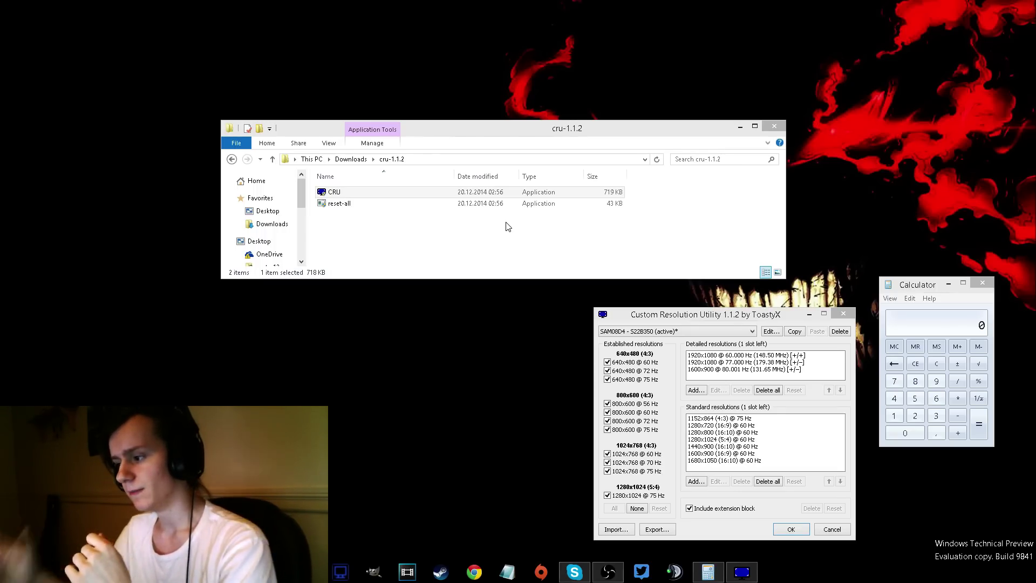
pyautogui.moveTo(913, 285); pyautogui.dragTo(489, 304)
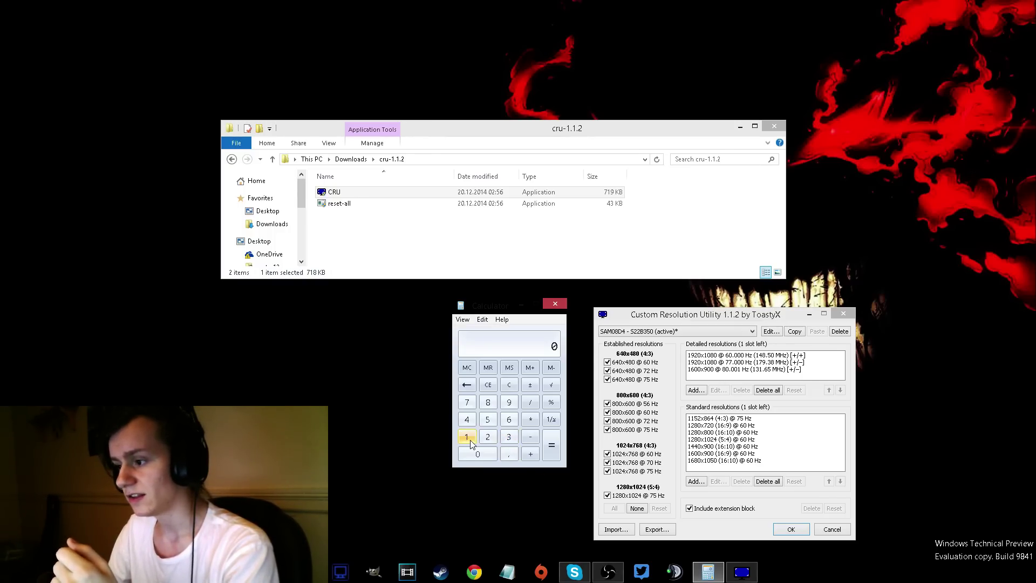
# Step: Compute 1000 ÷ 30 ÷ 2 (about 16.67) in Calculator, then clear it to zero
pyautogui.click(480, 456)
pyautogui.click(480, 456)
pyautogui.click(480, 456)
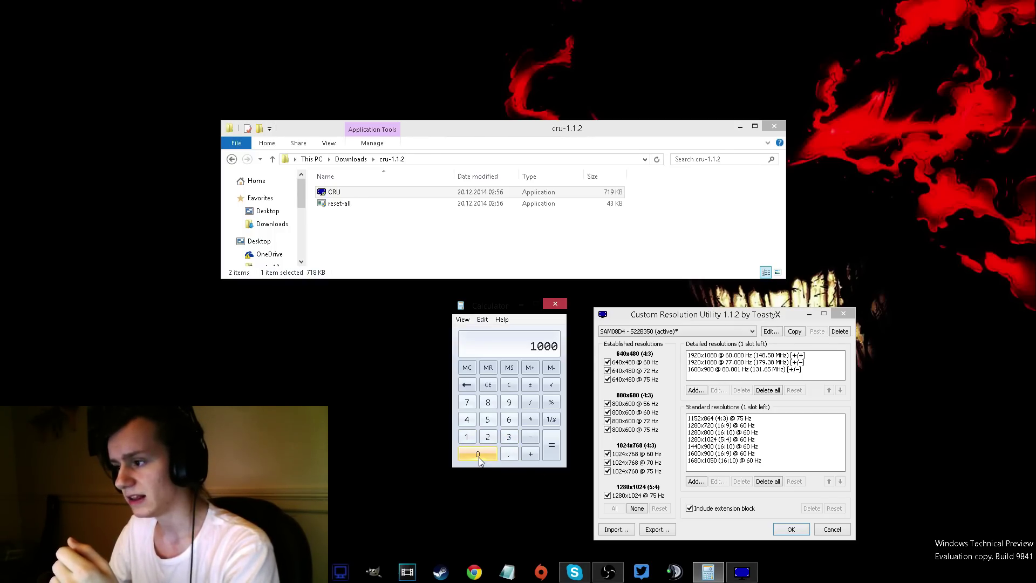
pyautogui.click(551, 445)
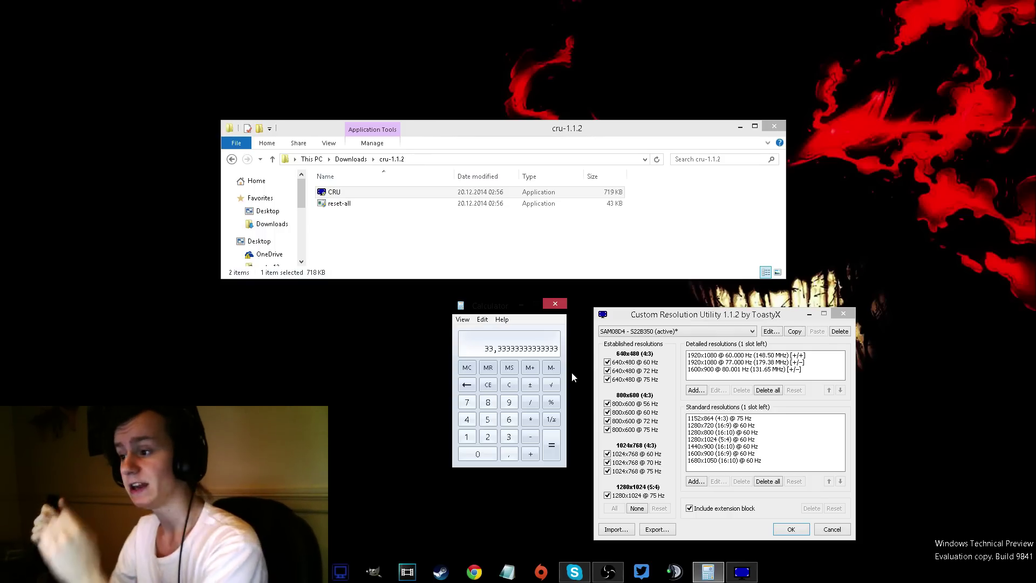
pyautogui.click(531, 403)
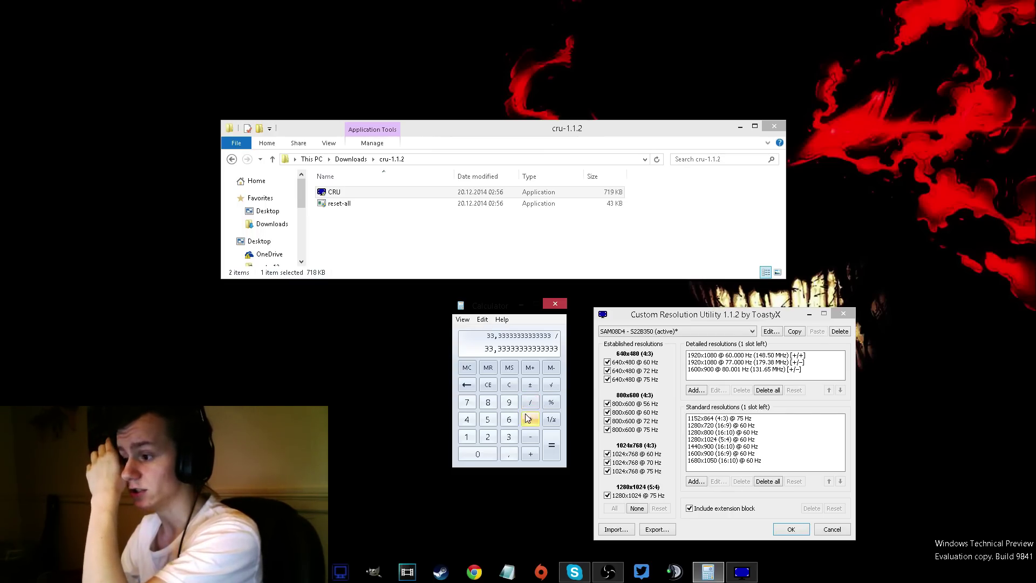
pyautogui.click(487, 437)
pyautogui.click(551, 446)
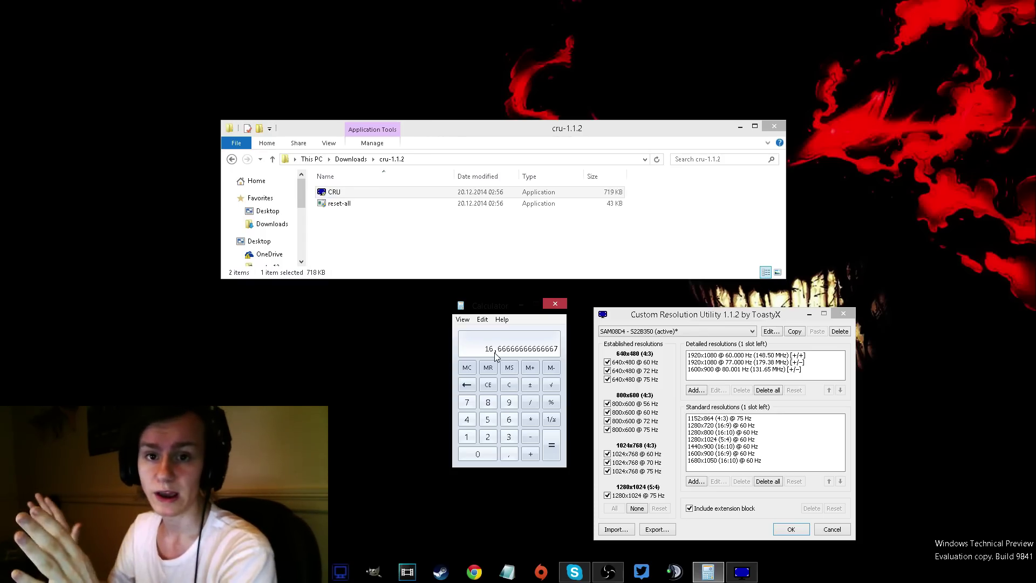
pyautogui.click(492, 385)
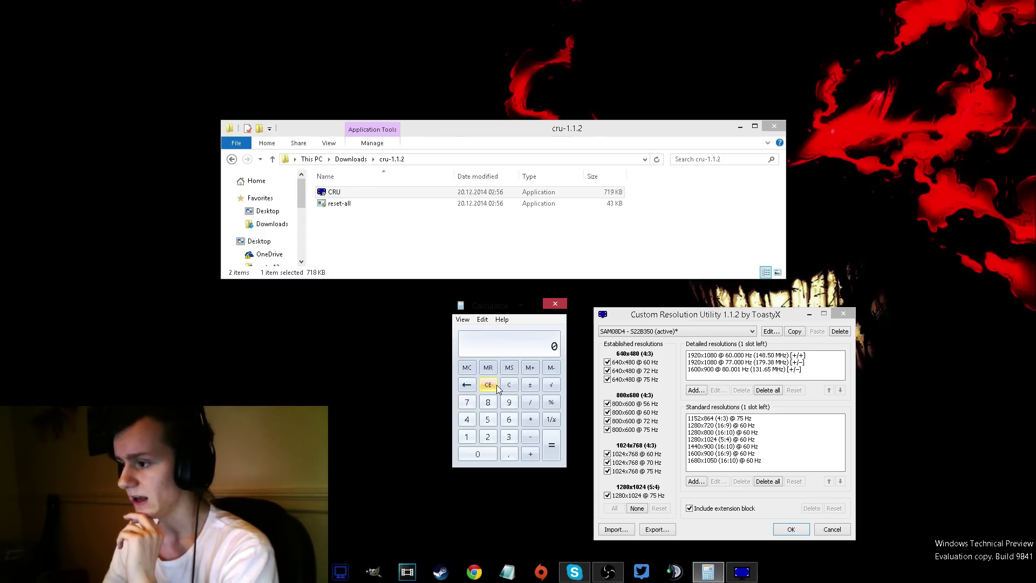
# Step: Move Calculator to the right edge and centre the CRU dialog
pyautogui.moveTo(500, 304); pyautogui.dragTo(955, 339)
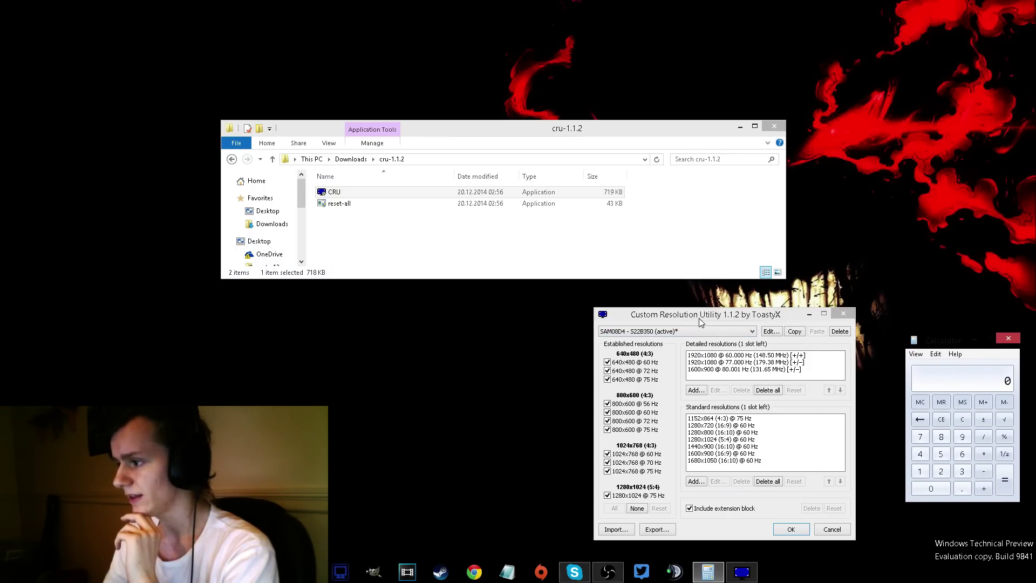
pyautogui.moveTo(699, 319); pyautogui.dragTo(482, 252)
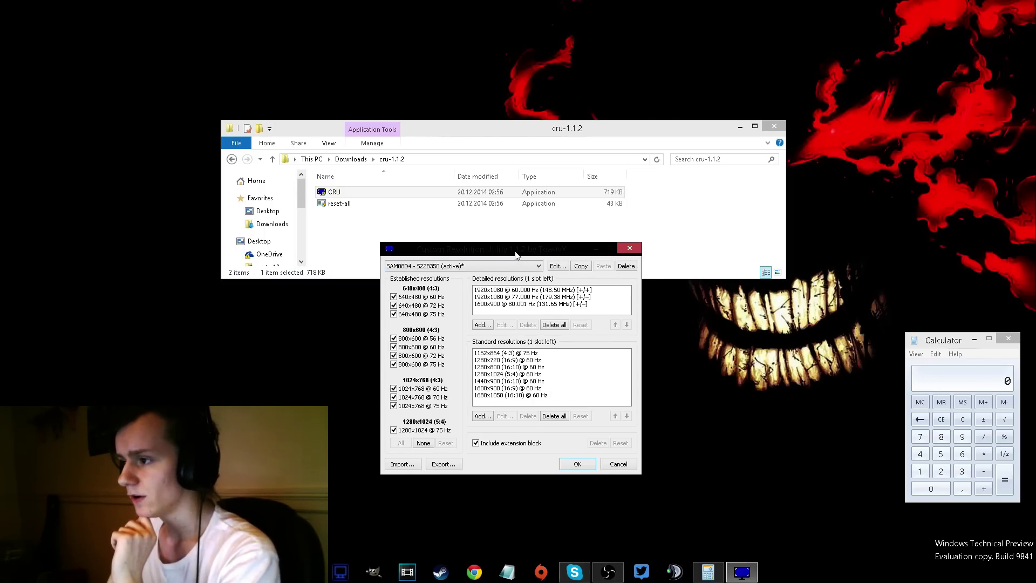
pyautogui.moveTo(516, 254); pyautogui.dragTo(506, 252)
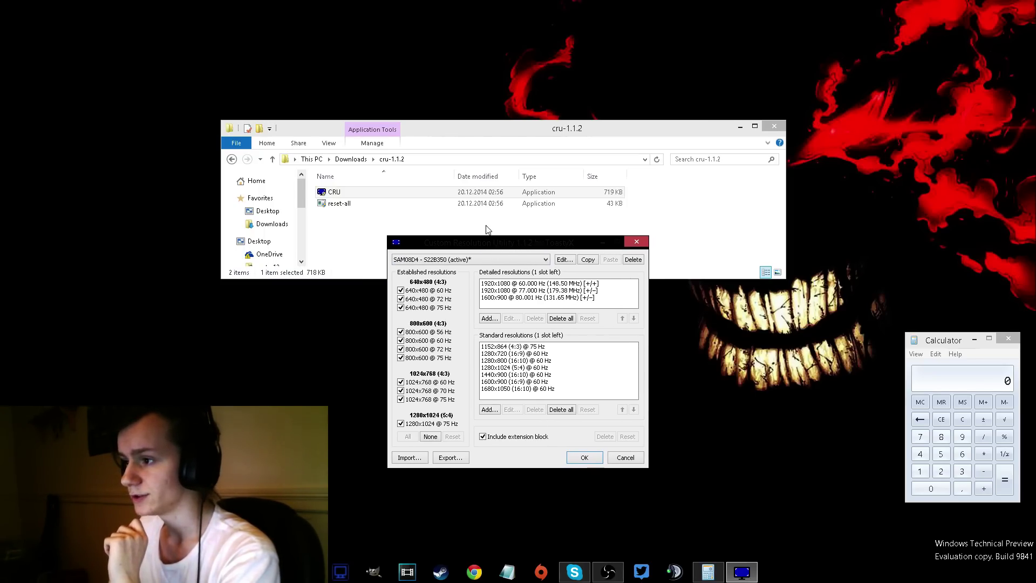
# Step: Bring the CRU dialog in front of the folder and list the connected monitors
pyautogui.rightClick(323, 193)
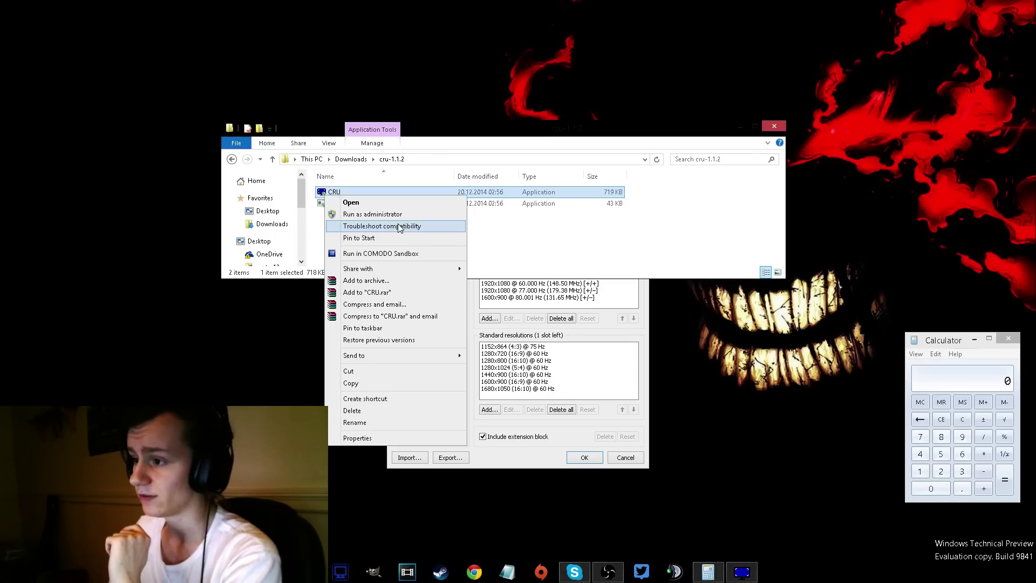
pyautogui.click(568, 244)
pyautogui.click(638, 348)
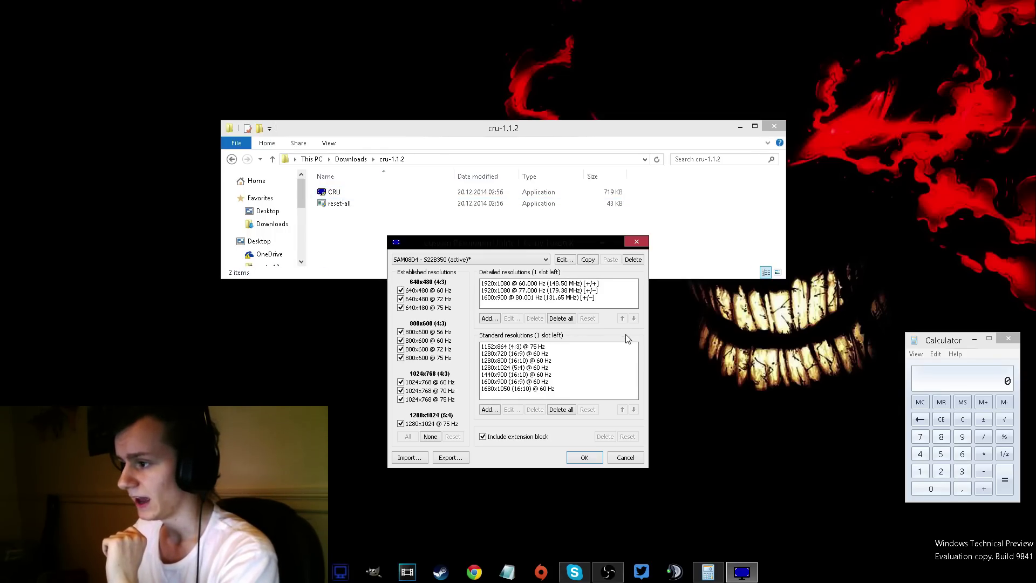
pyautogui.click(482, 261)
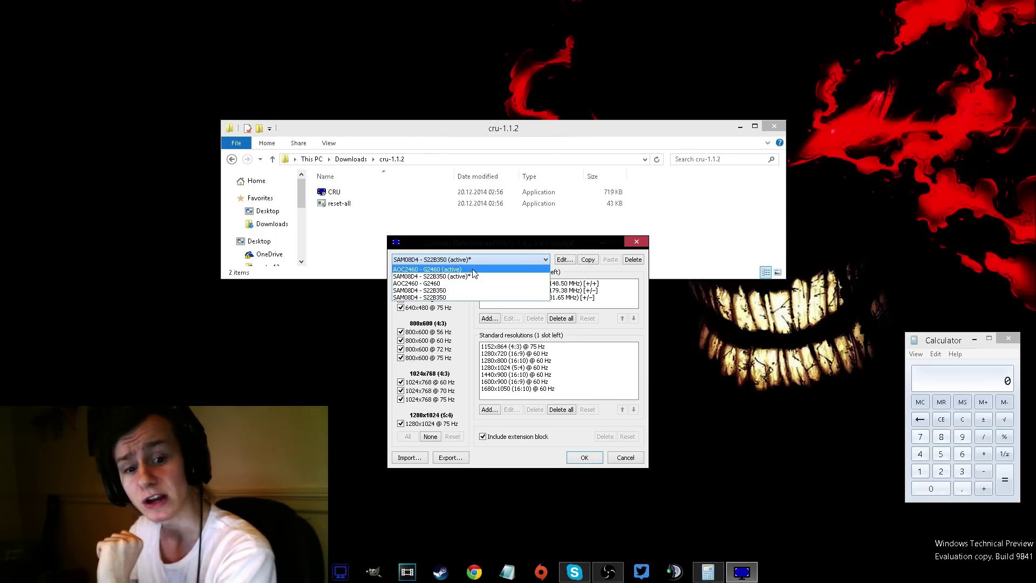
# Step: Delete the 1600x900 @ 80 Hz and 1920x1080 @ 77 Hz detailed resolutions
pyautogui.click(471, 278)
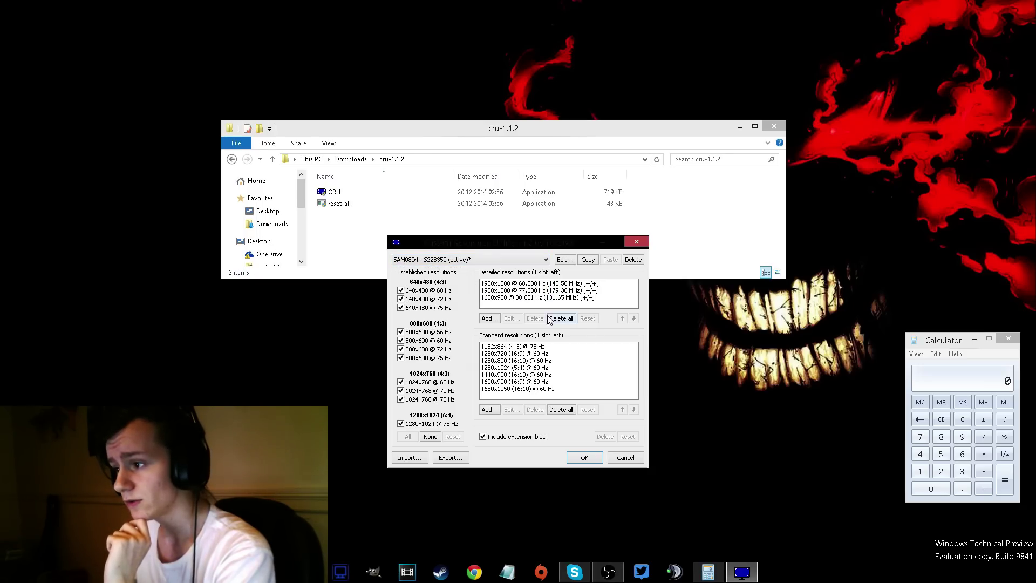
pyautogui.click(516, 298)
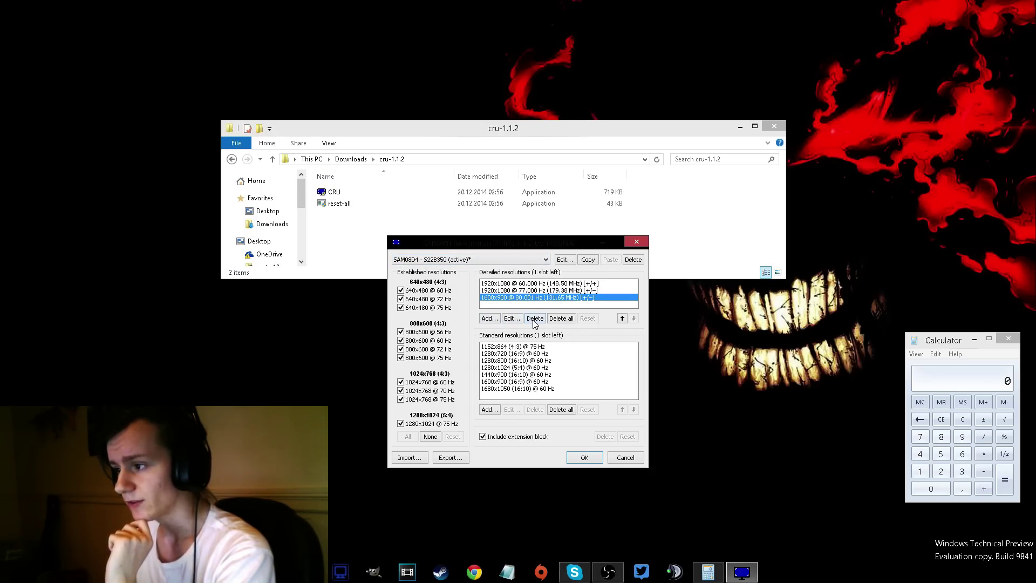
pyautogui.click(535, 318)
pyautogui.click(519, 290)
pyautogui.click(535, 318)
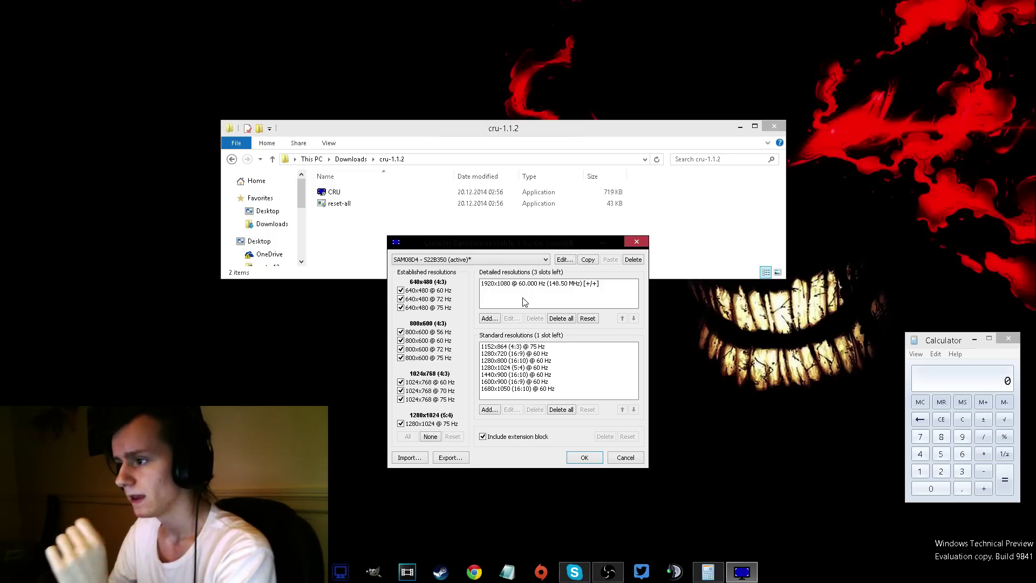
# Step: View the AOC2460 monitor's resolutions, then switch back to SAM08D4 - S22B350
pyautogui.click(473, 261)
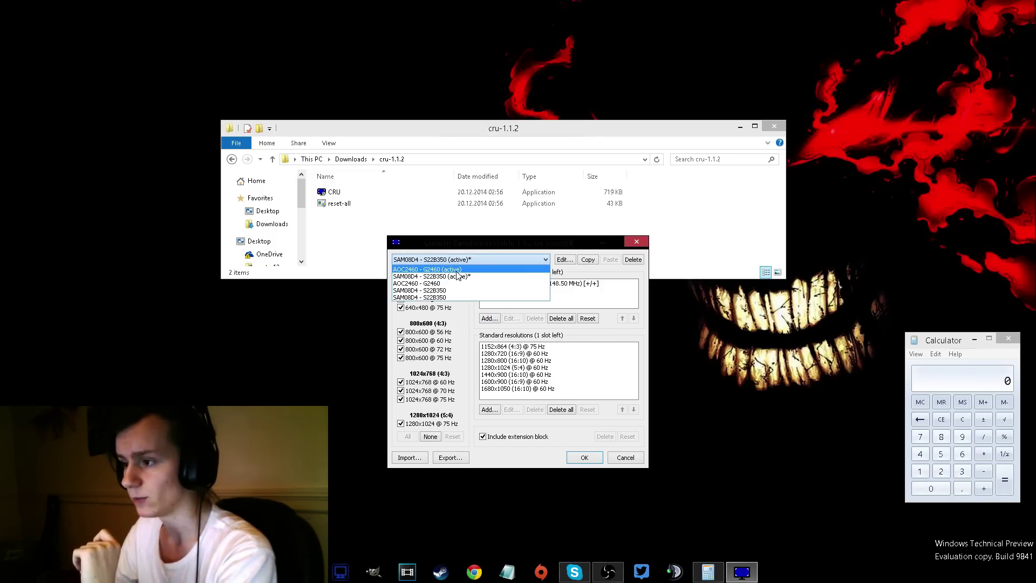
pyautogui.click(461, 259)
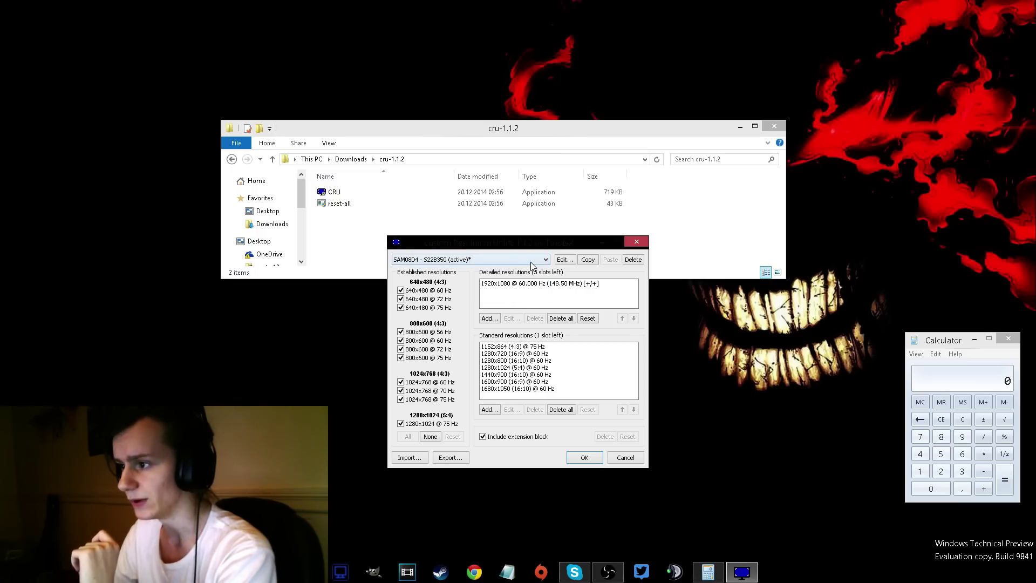
pyautogui.click(518, 259)
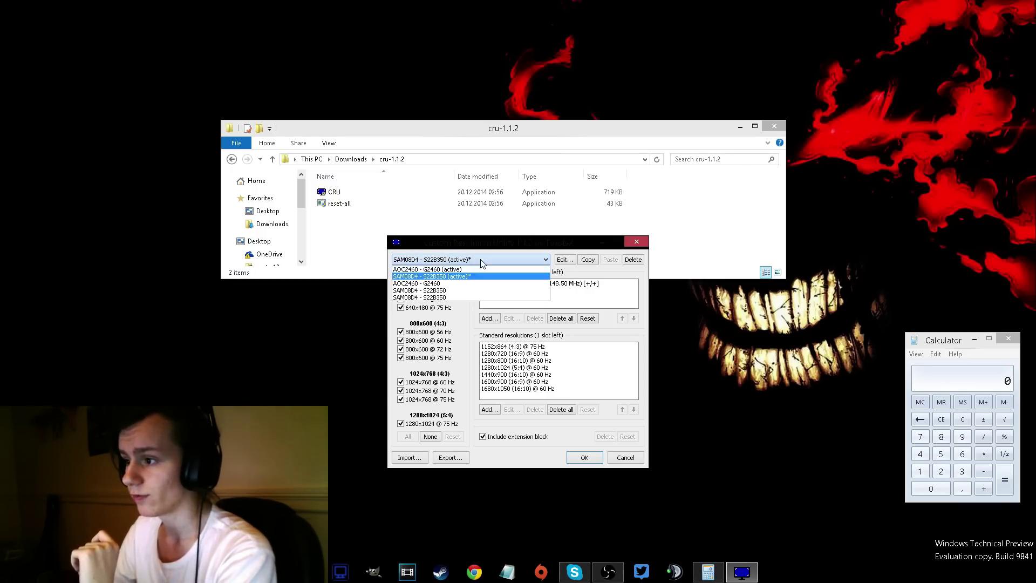
pyautogui.click(486, 272)
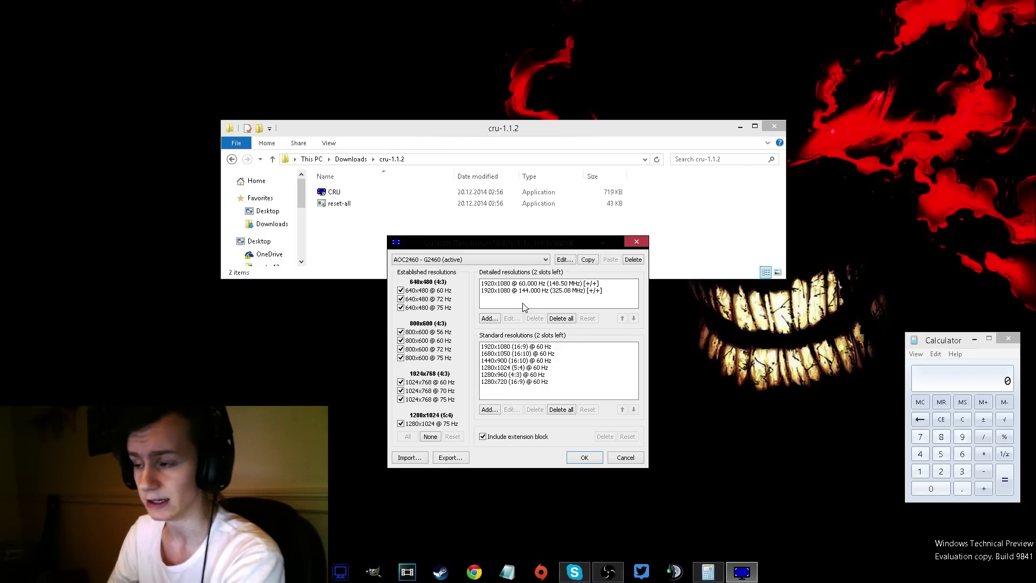
pyautogui.click(510, 259)
pyautogui.click(486, 273)
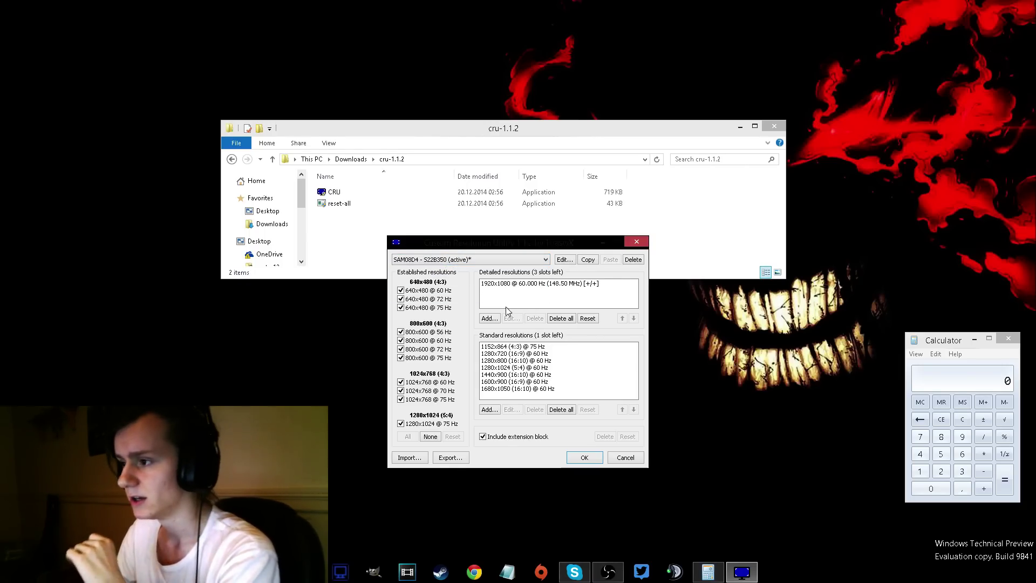
# Step: Start a detailed resolution with Automatic - LCD standard timing, then cancel it
pyautogui.click(489, 318)
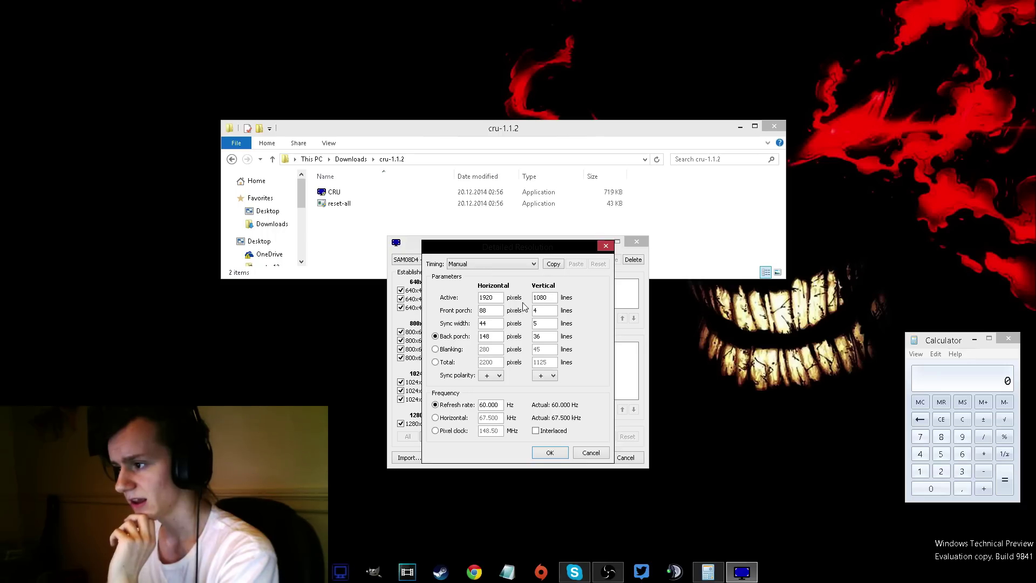
pyautogui.click(502, 265)
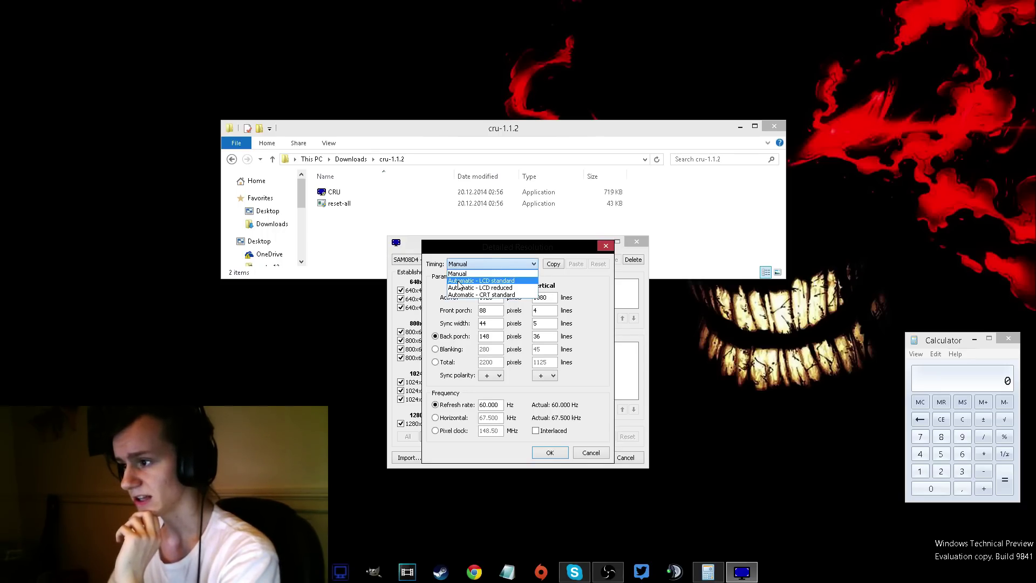
pyautogui.click(482, 280)
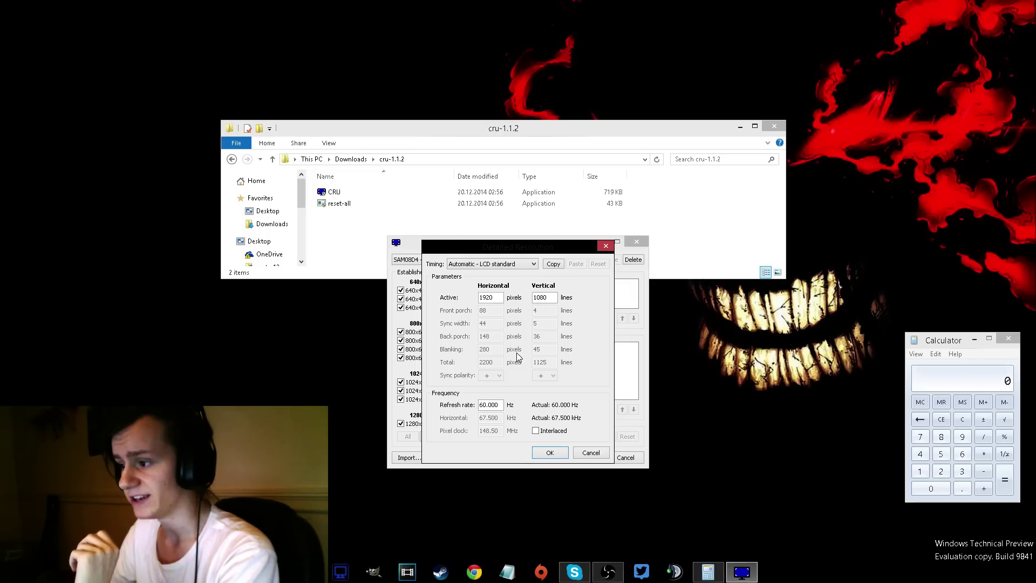
pyautogui.moveTo(513, 246); pyautogui.dragTo(673, 248)
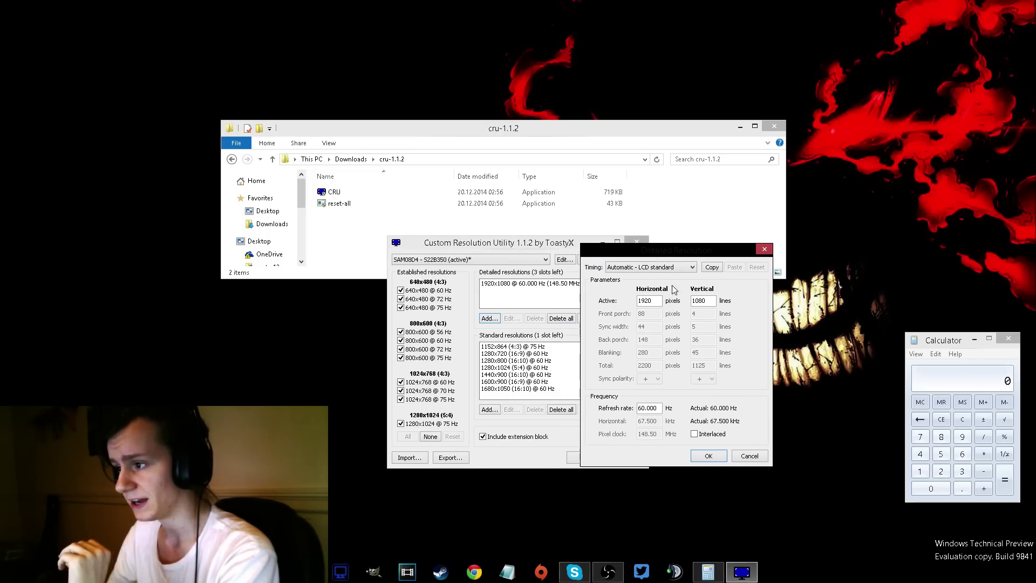
pyautogui.click(751, 457)
# Step: Add a 1920x1080 detailed resolution at 70 Hz using Automatic - LCD standard timing
pyautogui.click(490, 318)
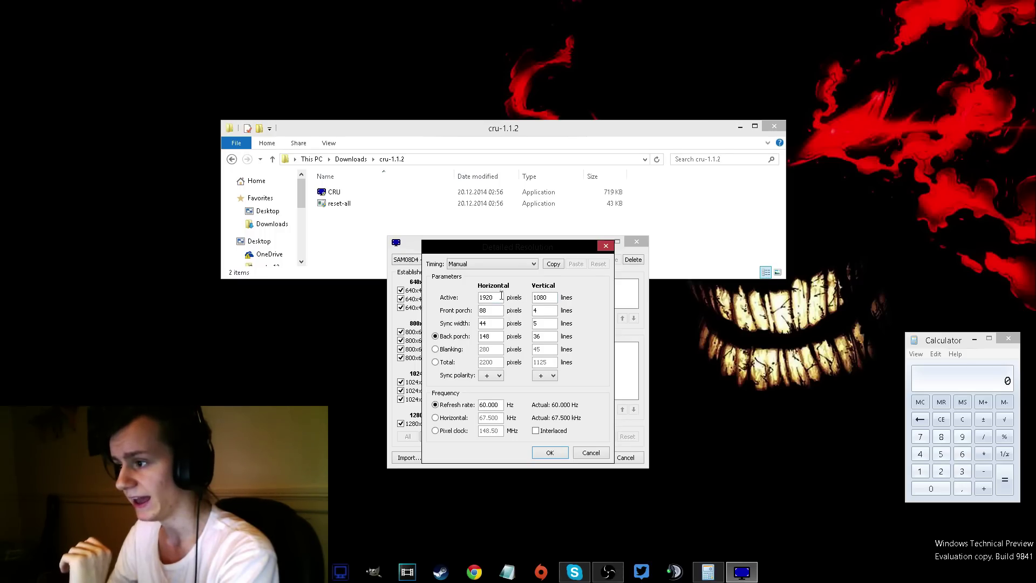
pyautogui.click(522, 265)
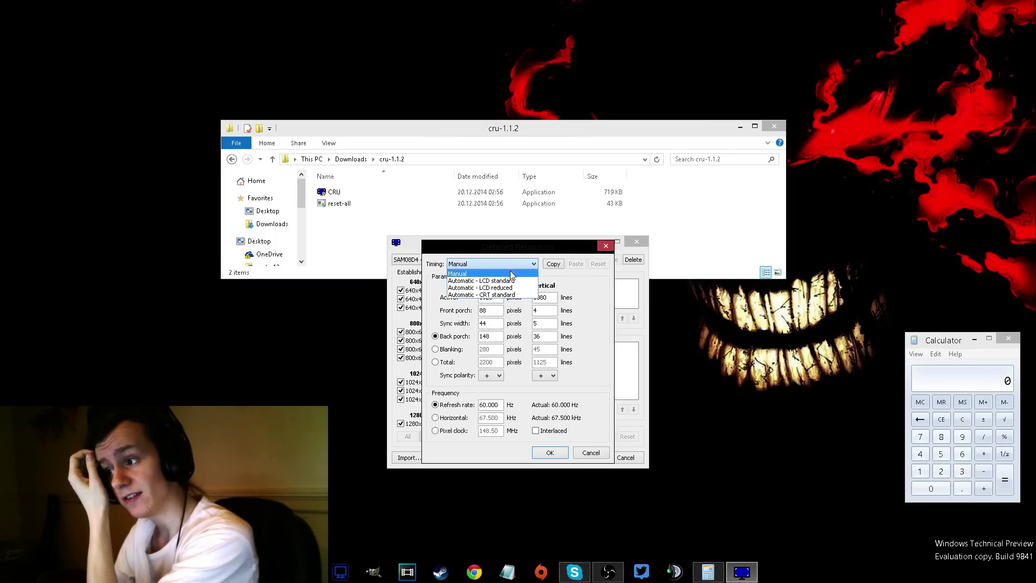
pyautogui.click(510, 281)
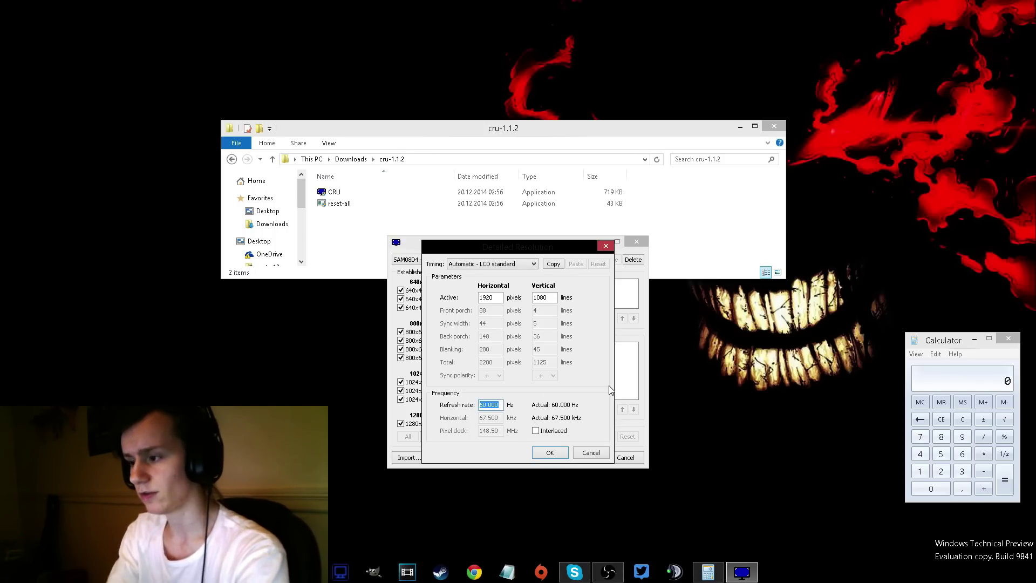
pyautogui.press('BackSpace')
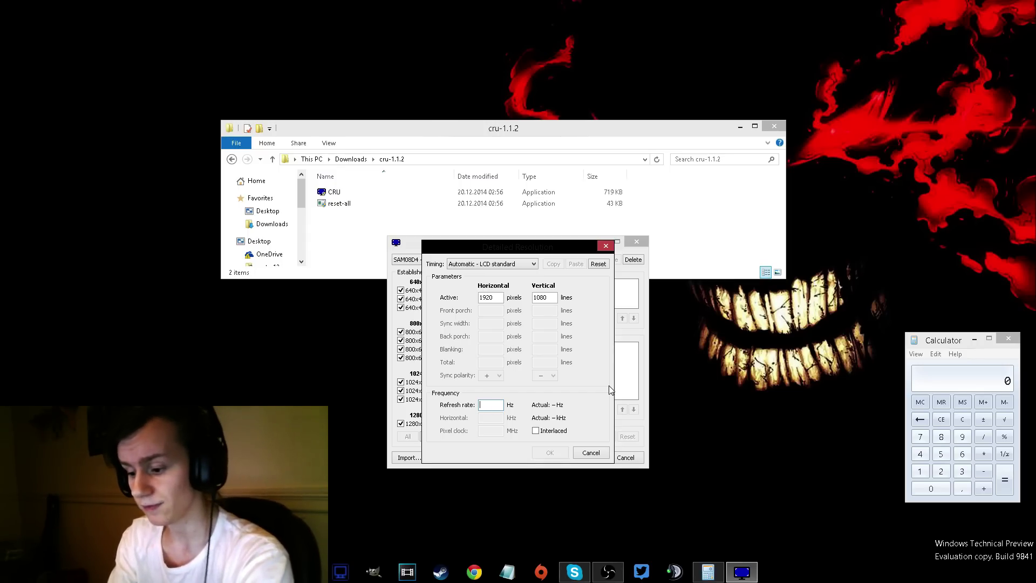
pyautogui.write('70')
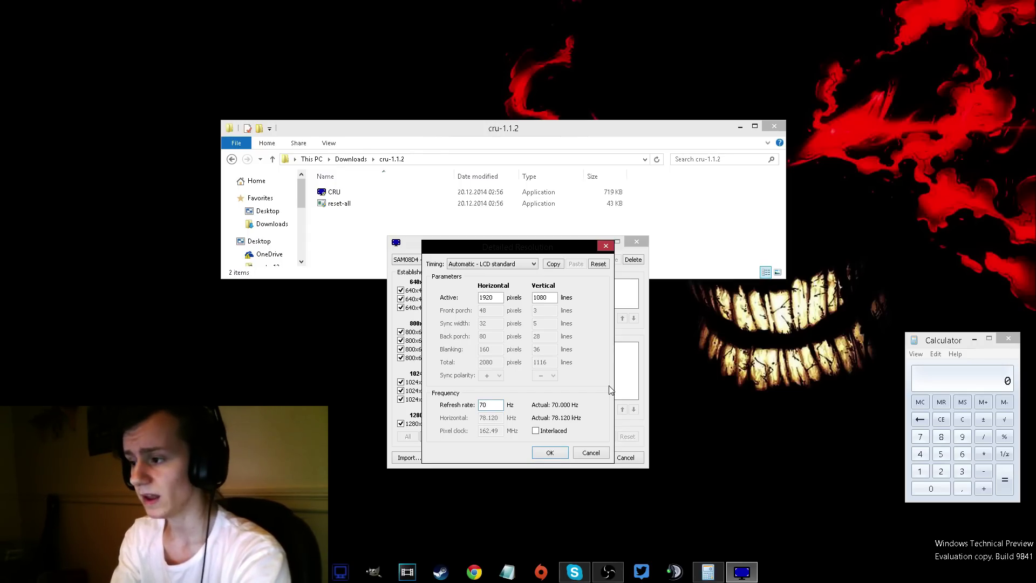
pyautogui.click(550, 453)
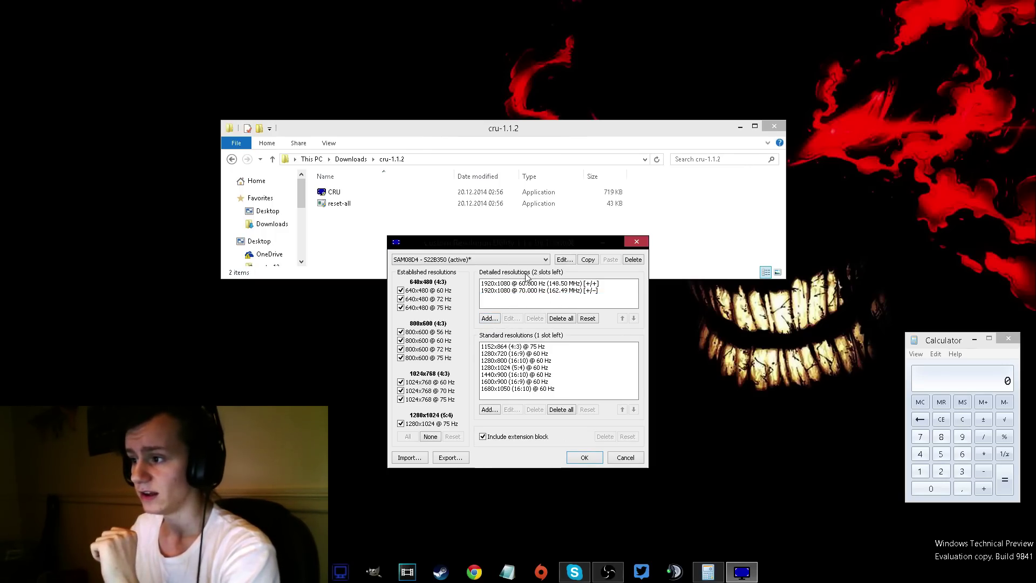
pyautogui.click(488, 318)
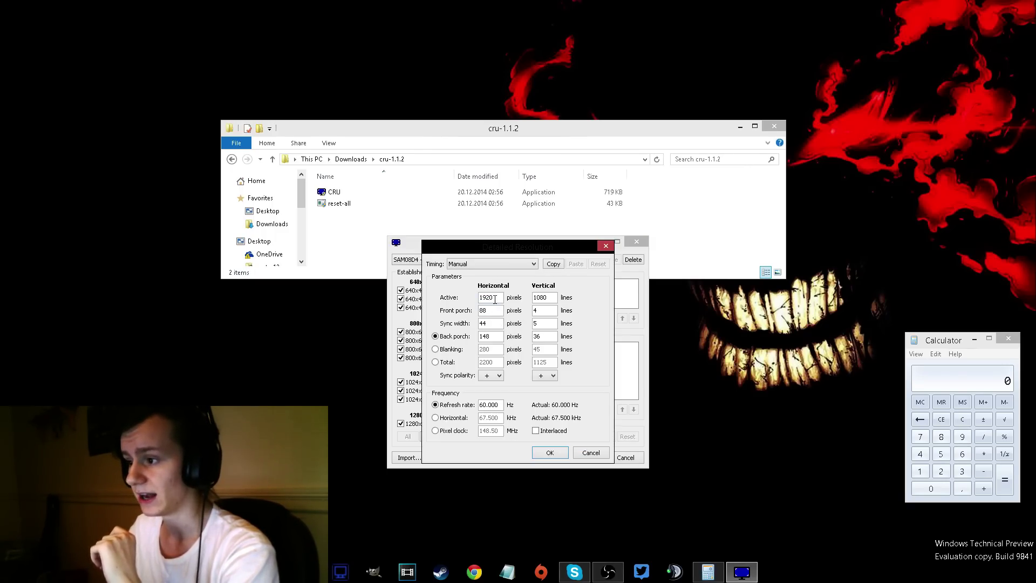
pyautogui.click(486, 265)
pyautogui.click(485, 282)
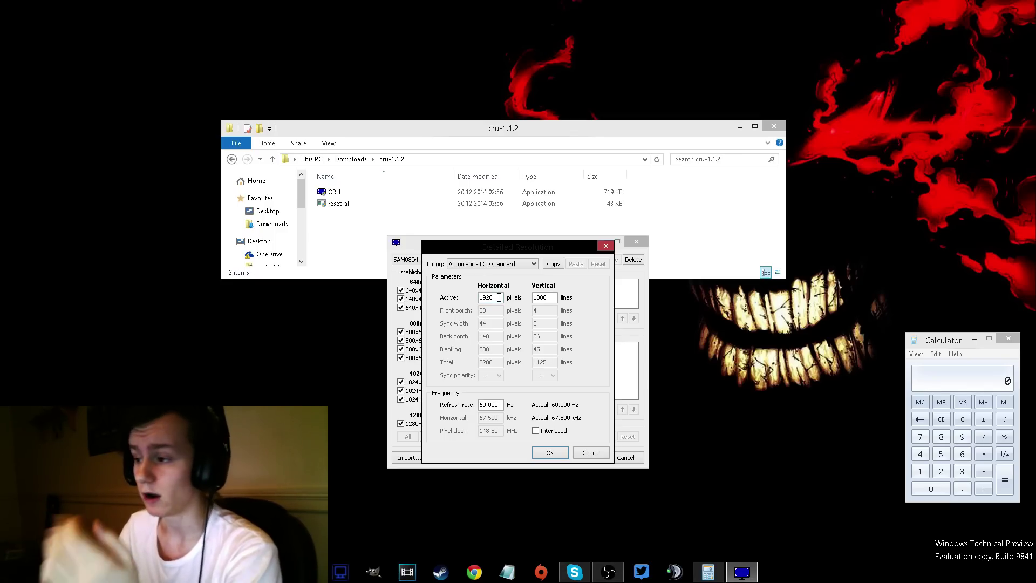
pyautogui.write('80')
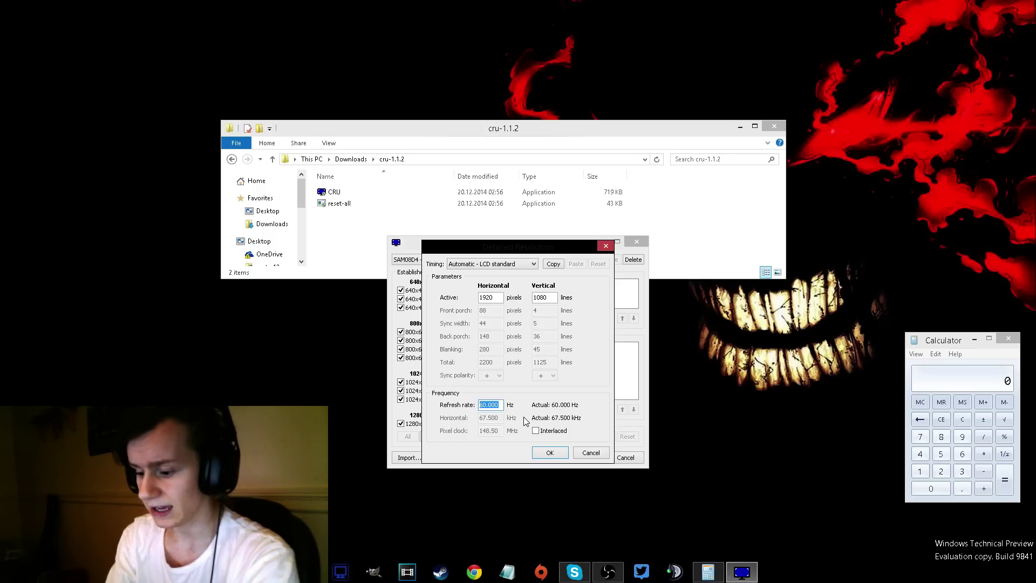
pyautogui.click(550, 454)
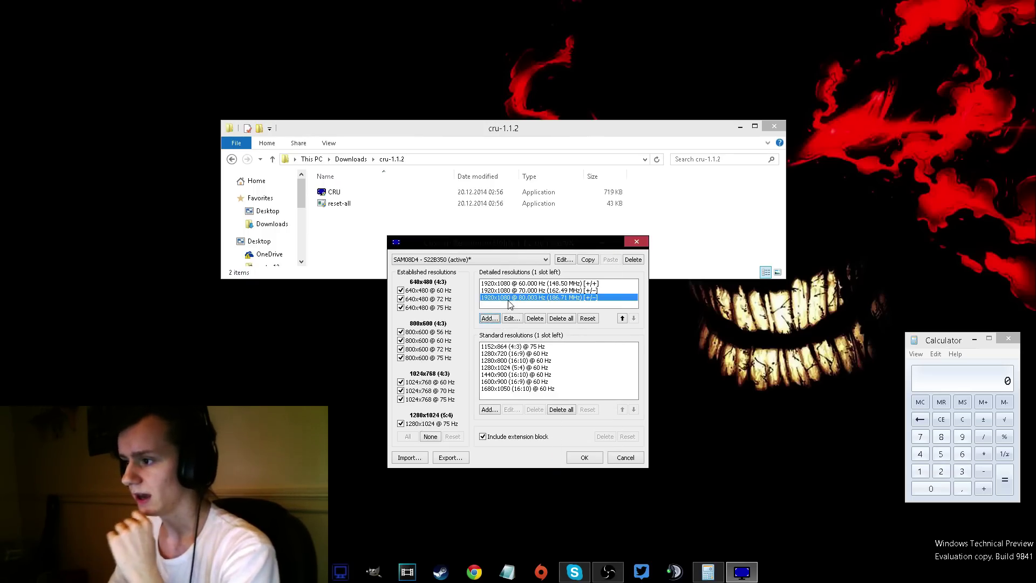
pyautogui.click(526, 305)
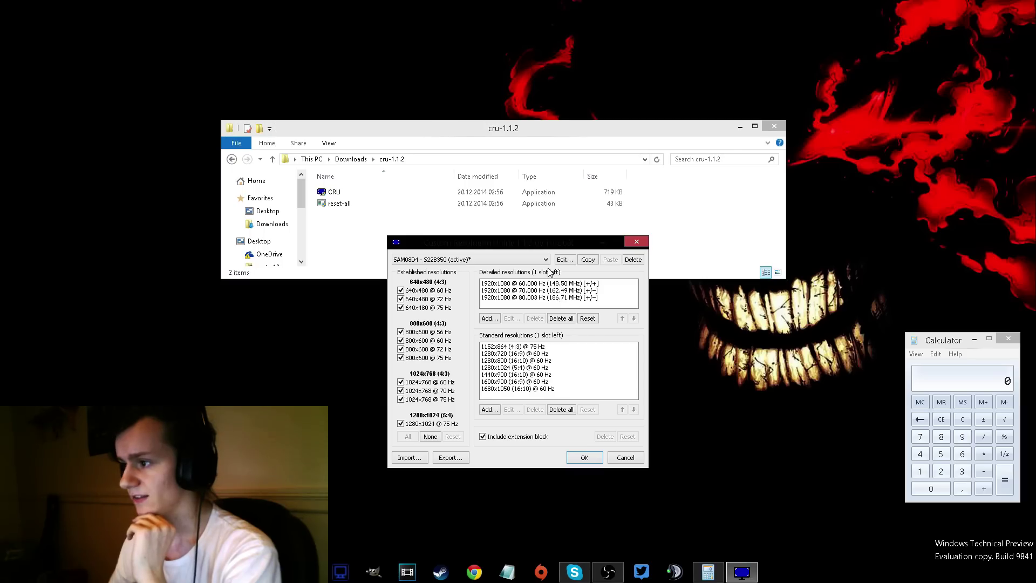
pyautogui.click(527, 290)
pyautogui.click(530, 298)
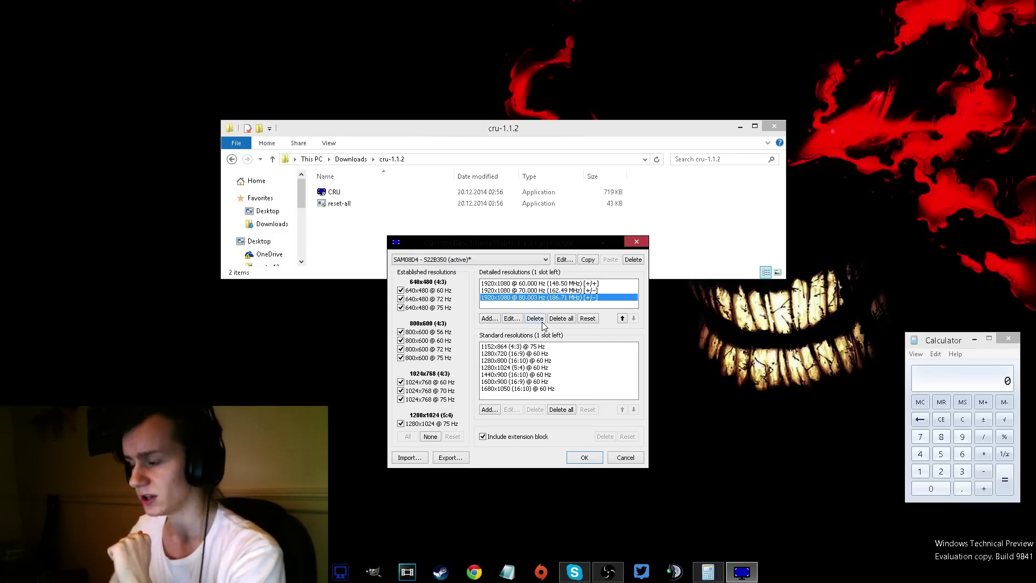
# Step: Delete the 80 Hz entry and add 1920x1080 at 75 Hz with LCD standard timing
pyautogui.click(534, 318)
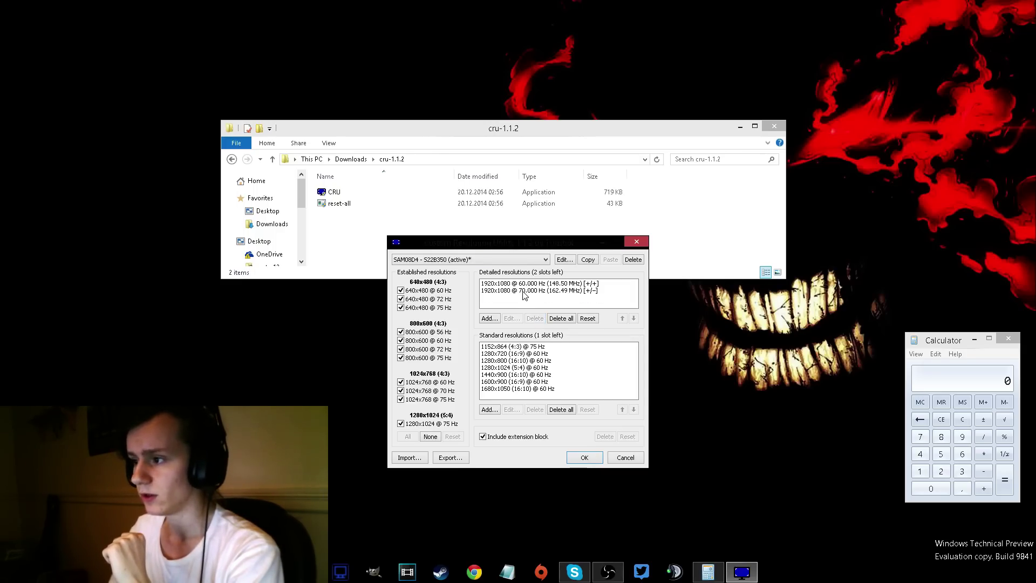
pyautogui.click(489, 318)
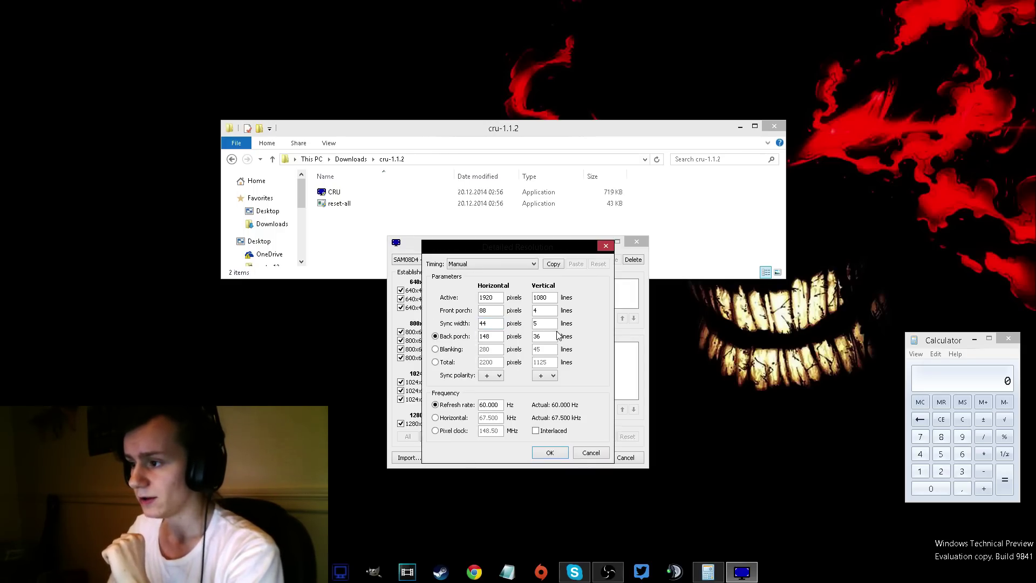
pyautogui.click(486, 264)
pyautogui.click(490, 284)
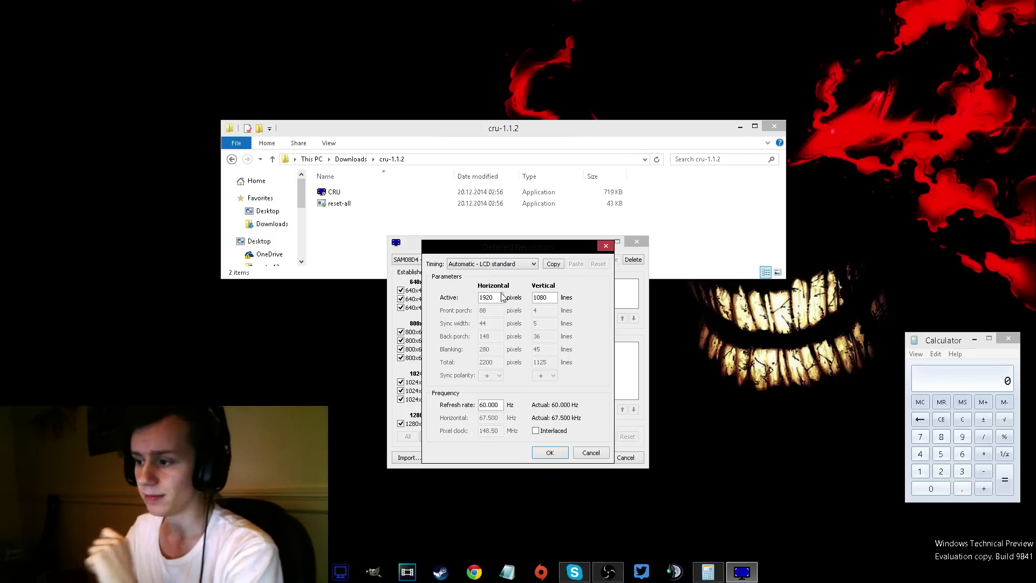
pyautogui.click(496, 404)
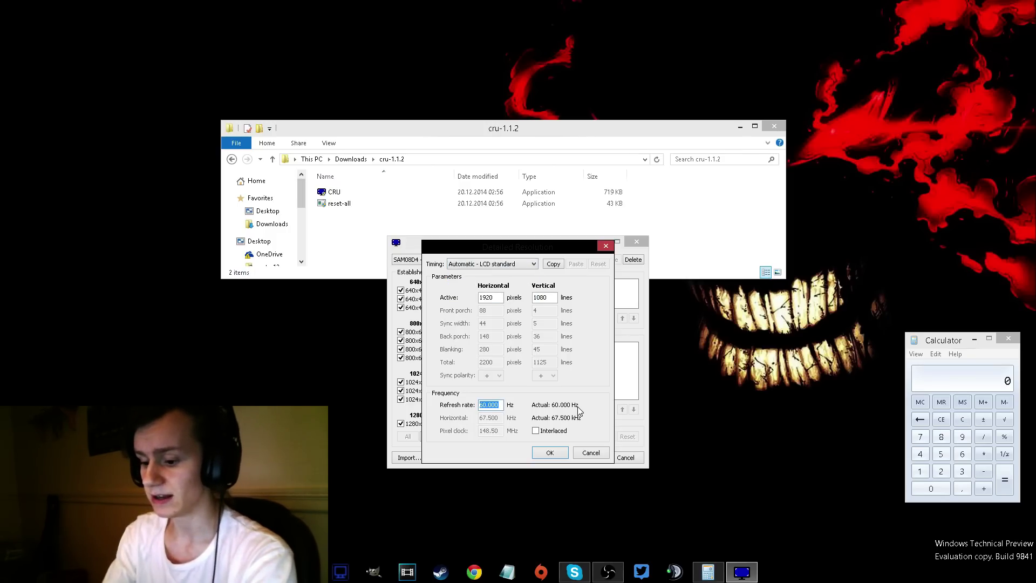
pyautogui.press('BackSpace')
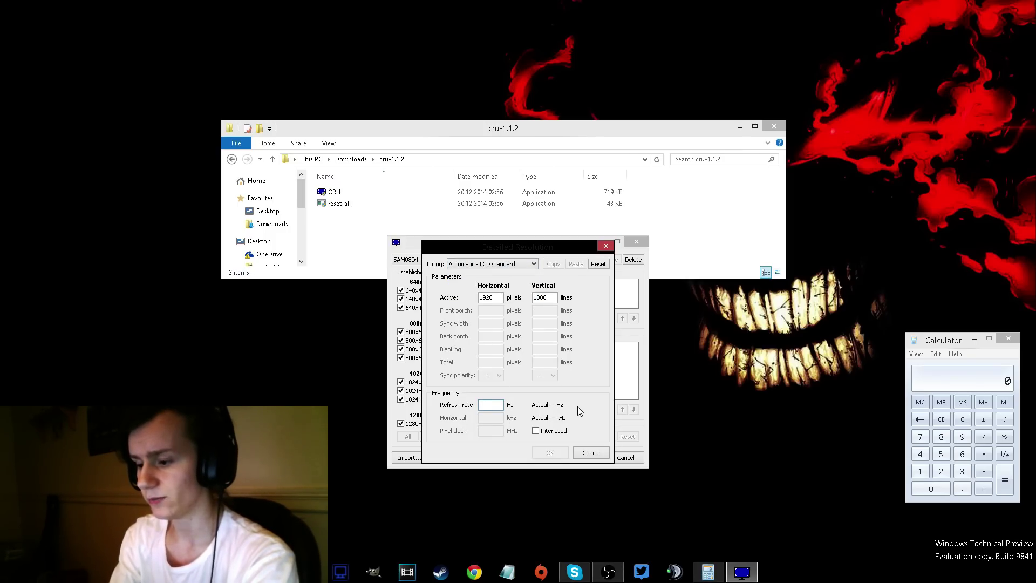
pyautogui.write('75')
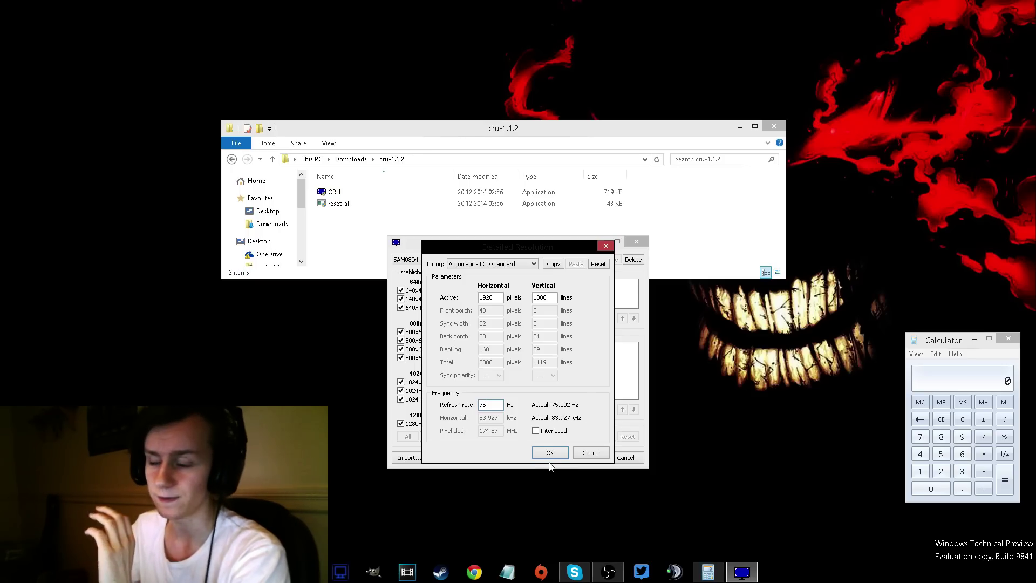
pyautogui.click(550, 453)
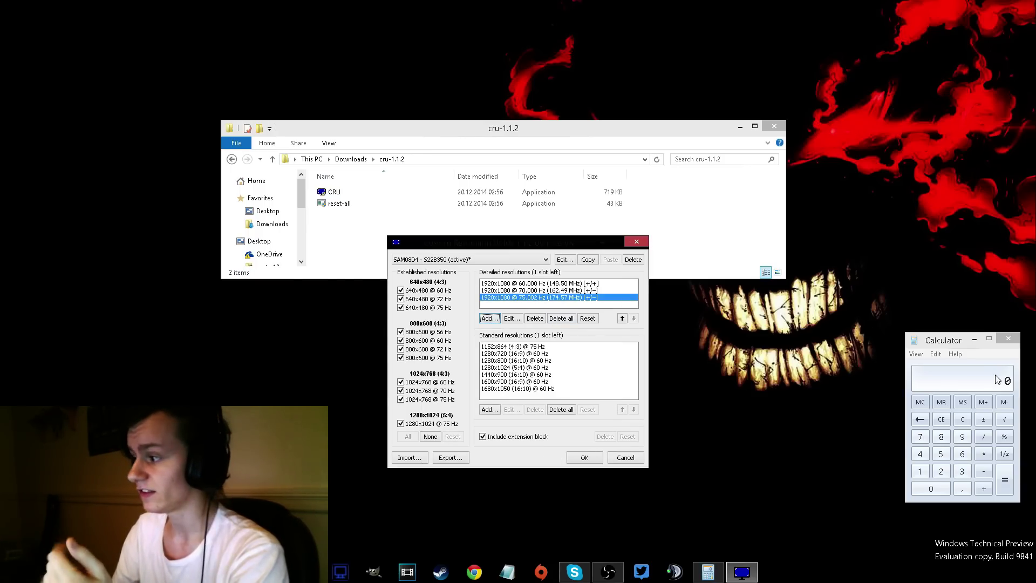
# Step: Move Calculator beside CRU, compute 1000 ÷ 75 (about 13.33), then clear it
pyautogui.moveTo(959, 340); pyautogui.dragTo(719, 308)
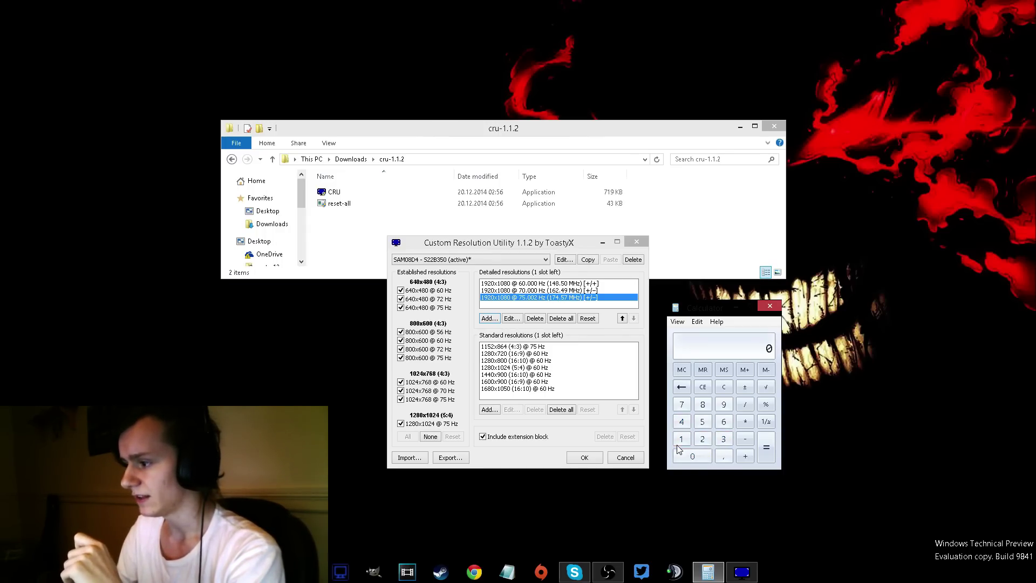
pyautogui.click(698, 453)
pyautogui.click(698, 453)
pyautogui.click(698, 453)
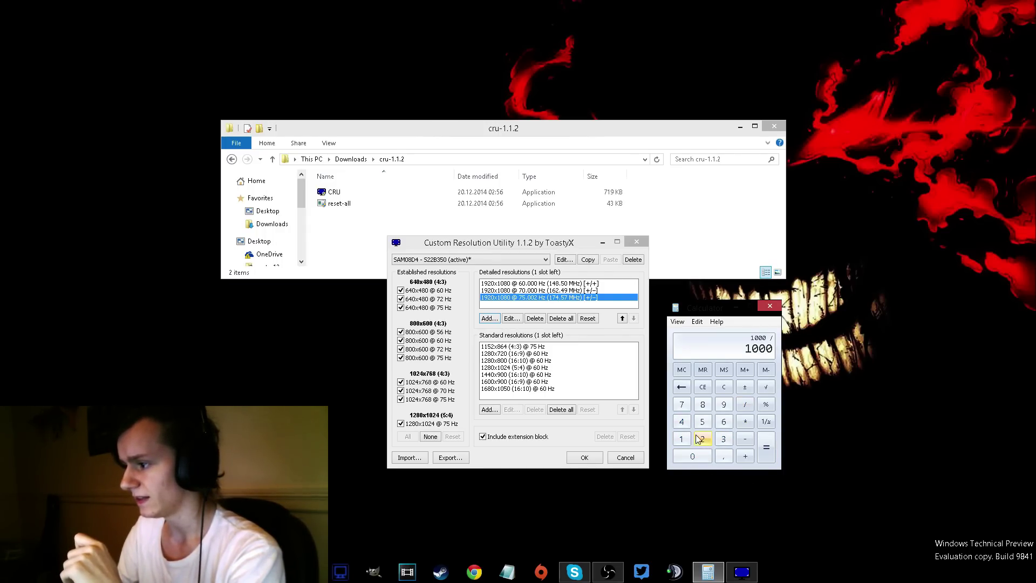
pyautogui.click(766, 448)
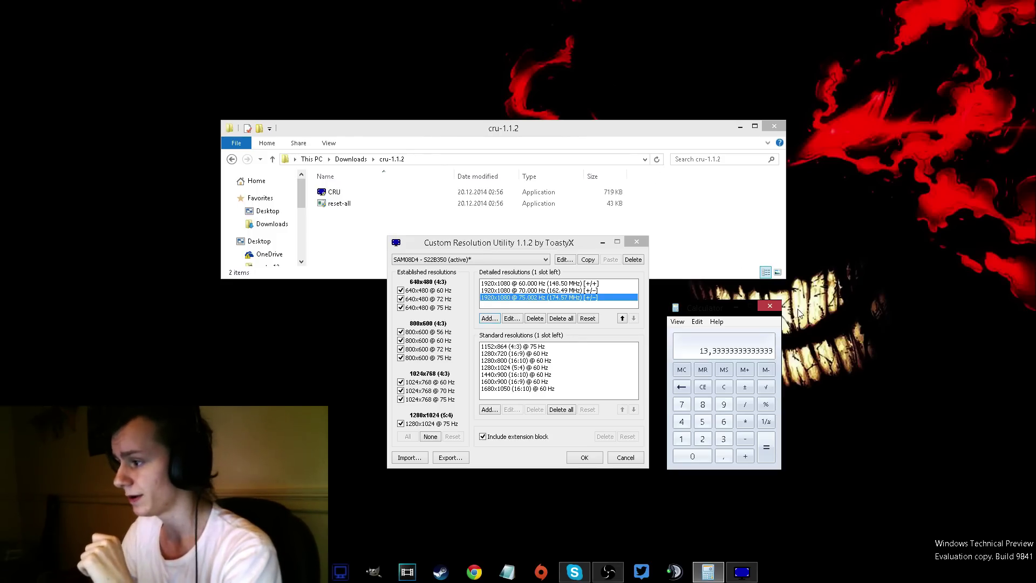
pyautogui.click(708, 384)
# Step: Move Calculator further right, then select and delete the 70 Hz detailed resolution
pyautogui.moveTo(709, 304); pyautogui.dragTo(811, 290)
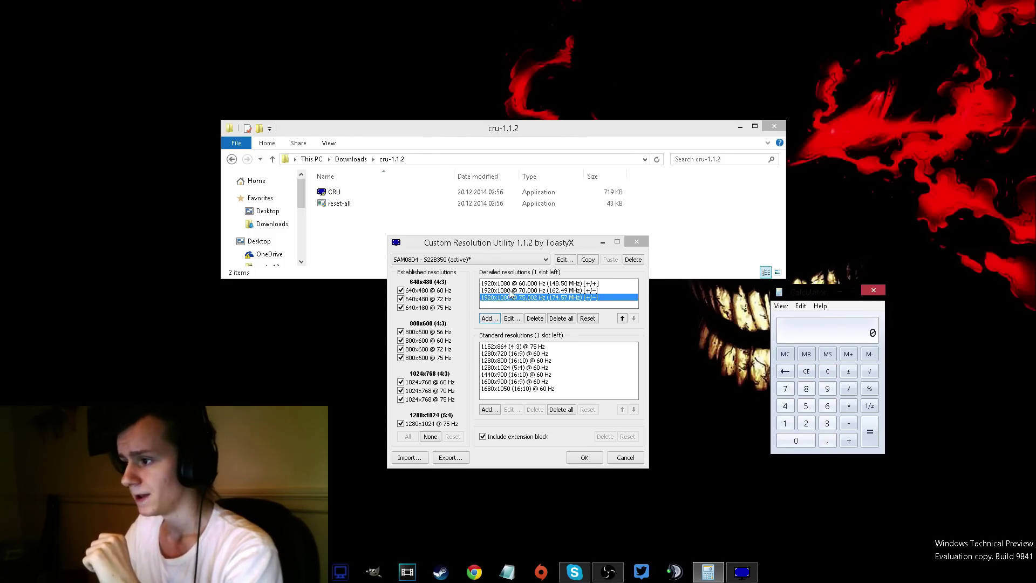
pyautogui.click(530, 306)
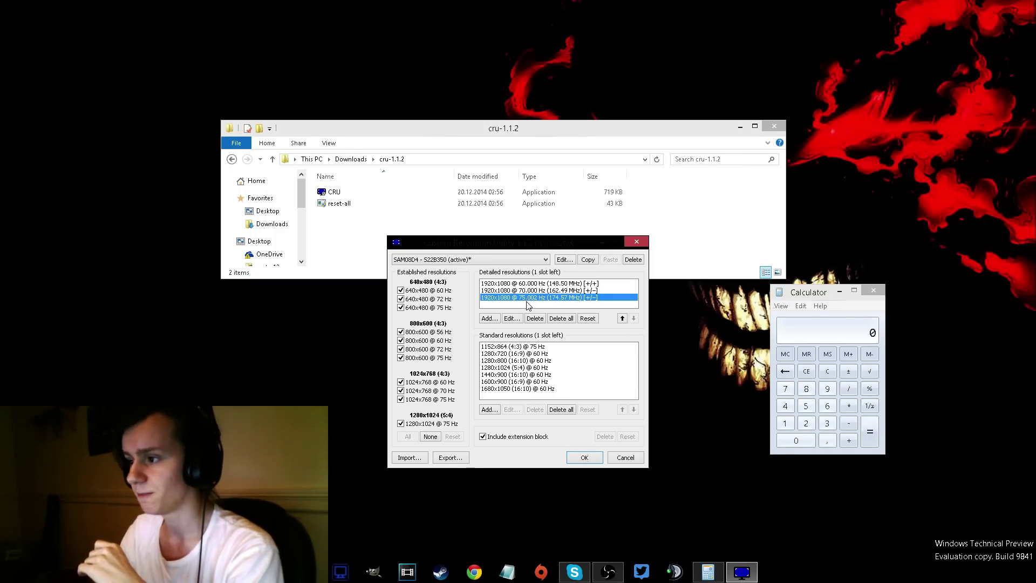
pyautogui.press('Up')
pyautogui.press('Down')
pyautogui.press('Up')
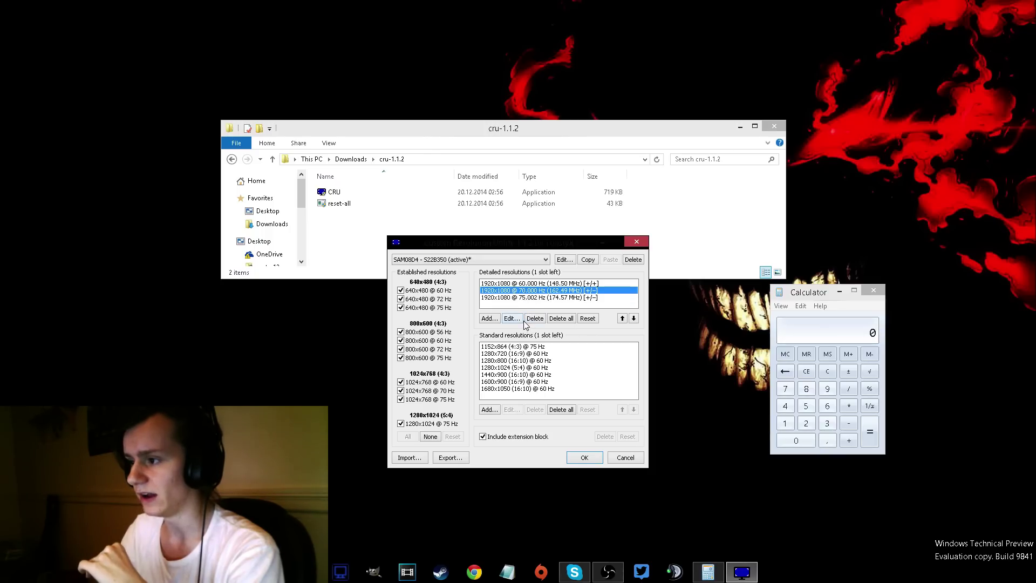
pyautogui.click(535, 318)
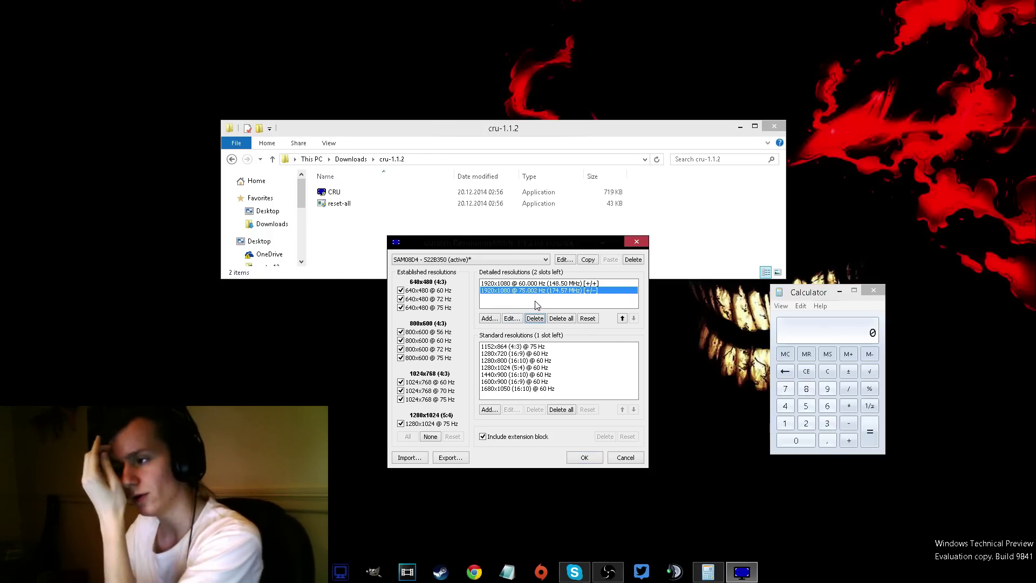
# Step: Add a 1920x1080 detailed resolution with a 77 Hz refresh rate
pyautogui.click(496, 322)
pyautogui.click(490, 264)
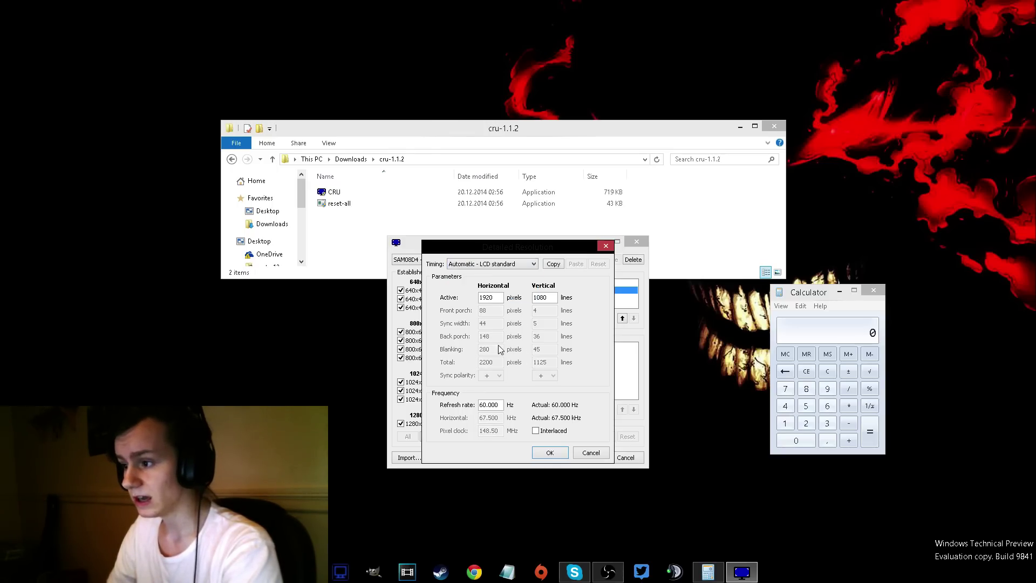
pyautogui.doubleClick(489, 406)
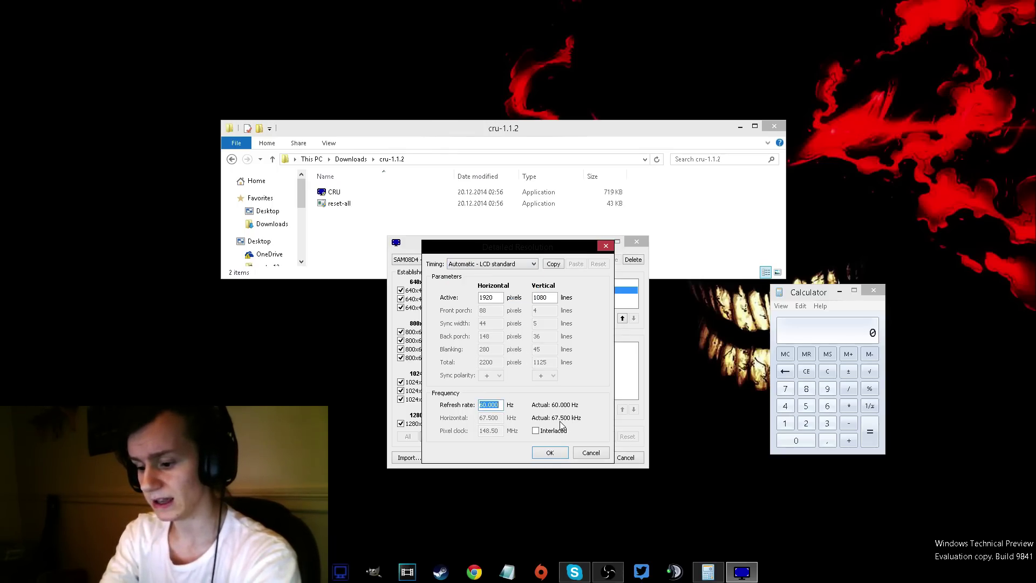
pyautogui.write('77')
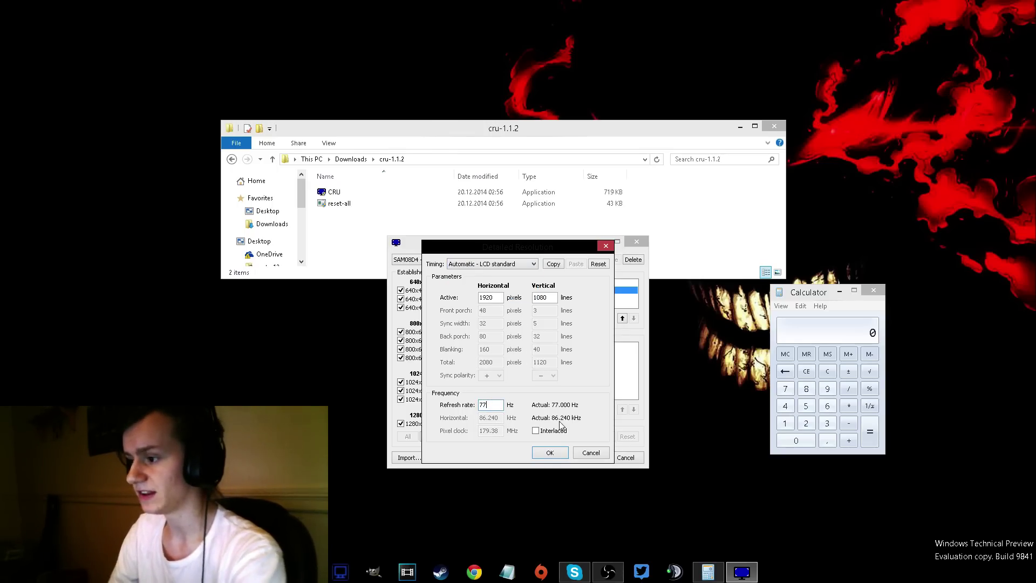
pyautogui.click(550, 452)
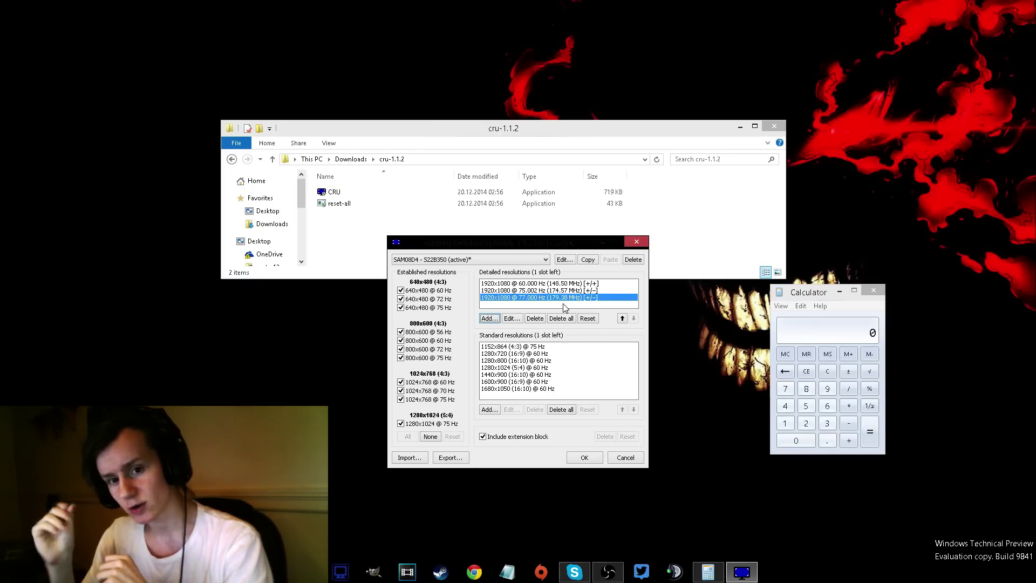
# Step: Delete the 75 Hz entry, then compute 1000 ÷ 77 (about 12.987) in Calculator
pyautogui.click(537, 290)
pyautogui.click(535, 319)
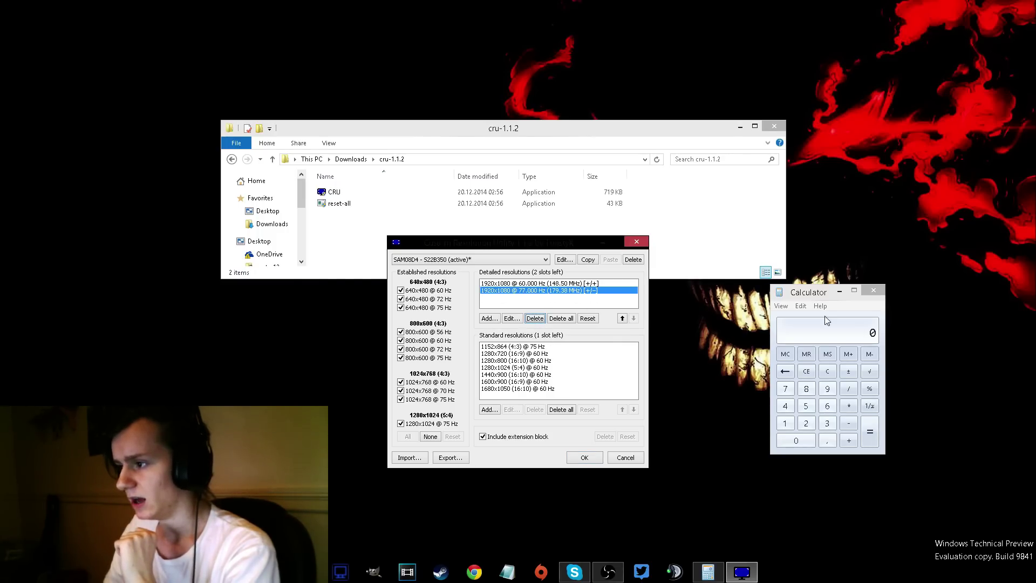
pyautogui.click(786, 424)
pyautogui.click(796, 441)
pyautogui.click(796, 441)
pyautogui.write('1000')
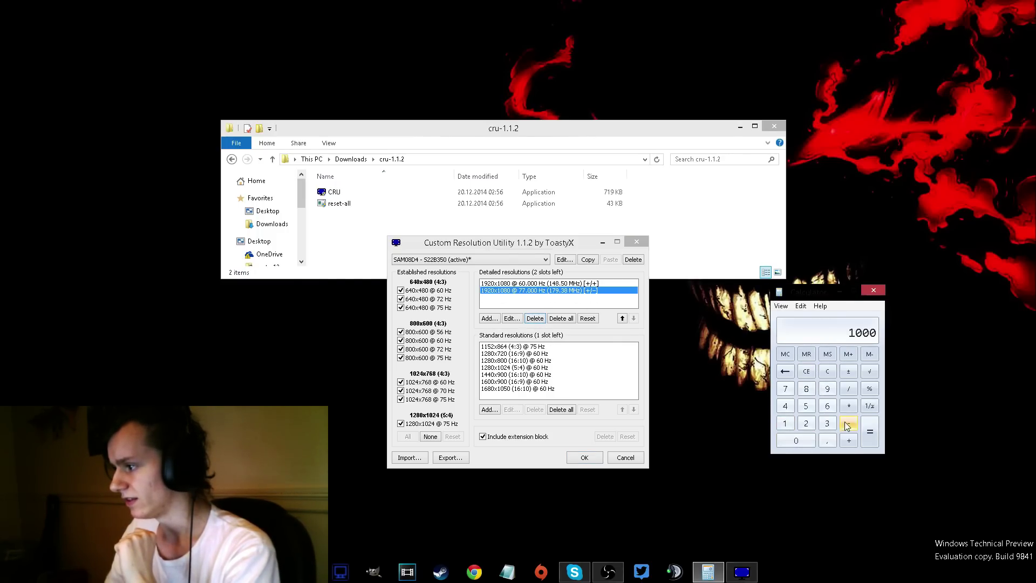
pyautogui.click(785, 388)
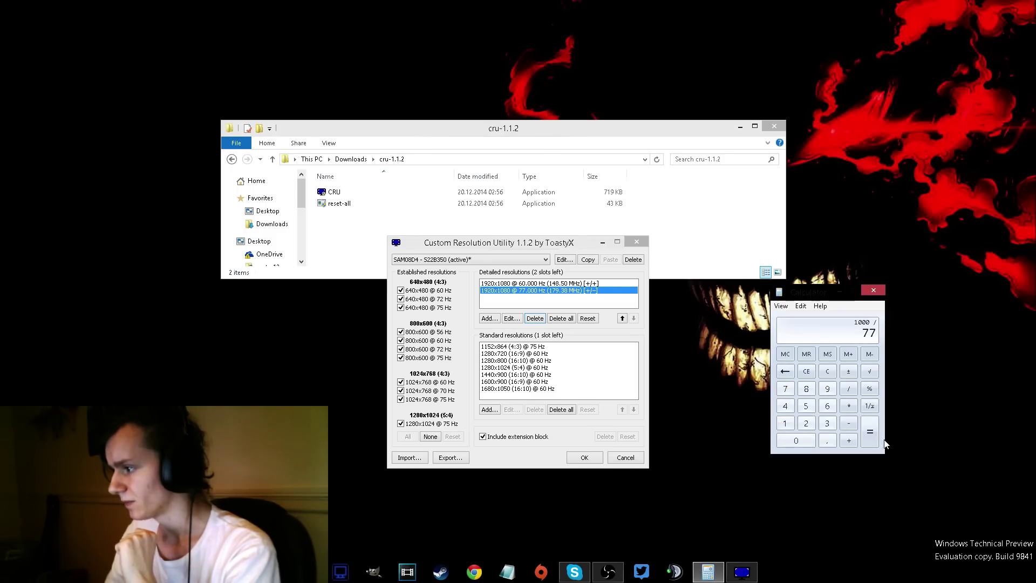
pyautogui.click(869, 431)
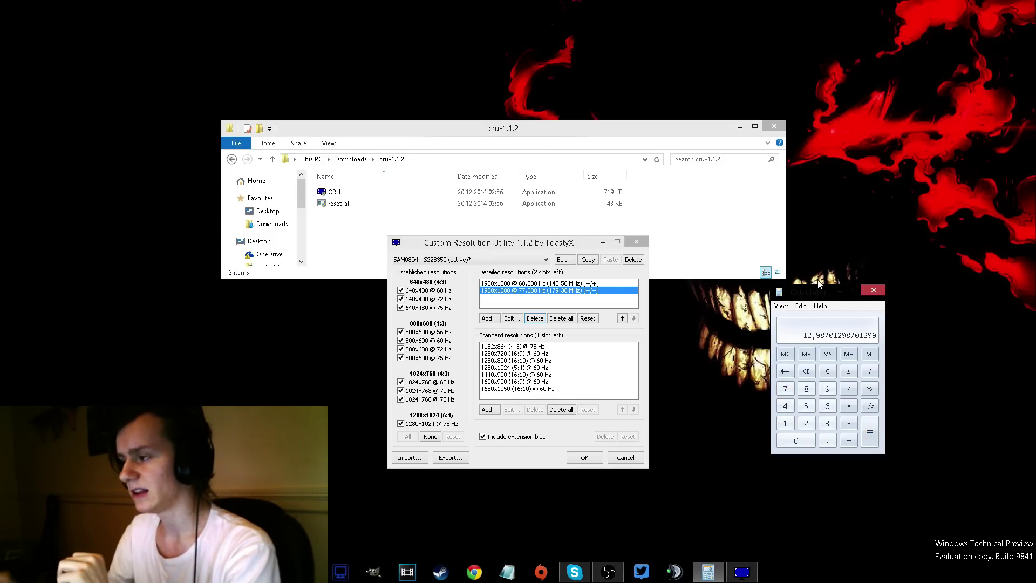